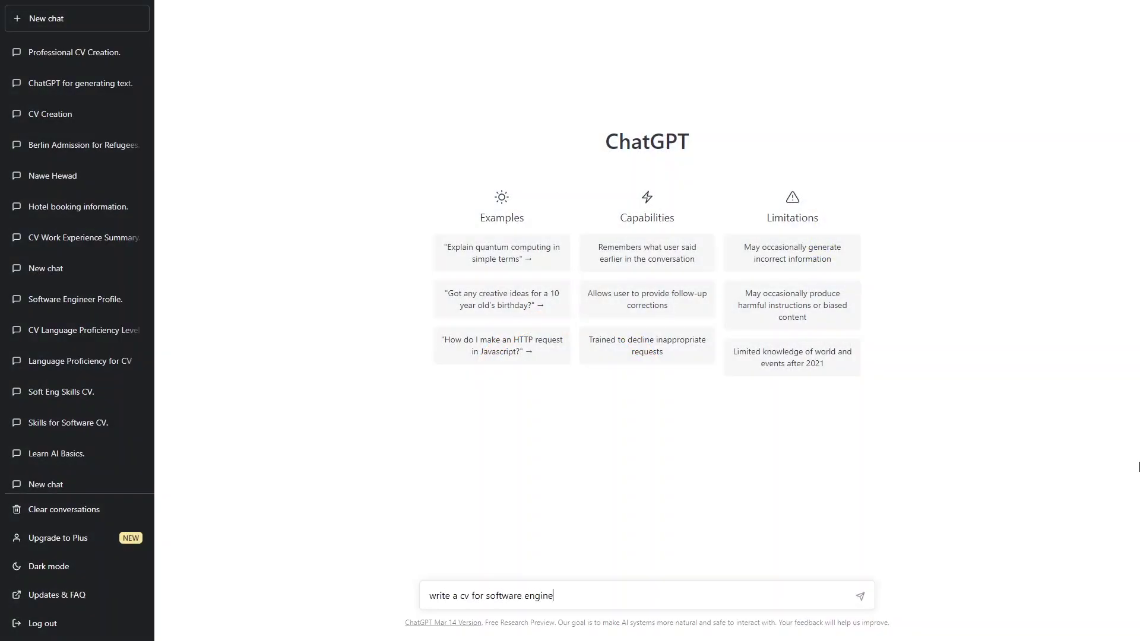
Step: Ask ChatGPT to "write a cv for software engineer"
text(er)
key(Return)
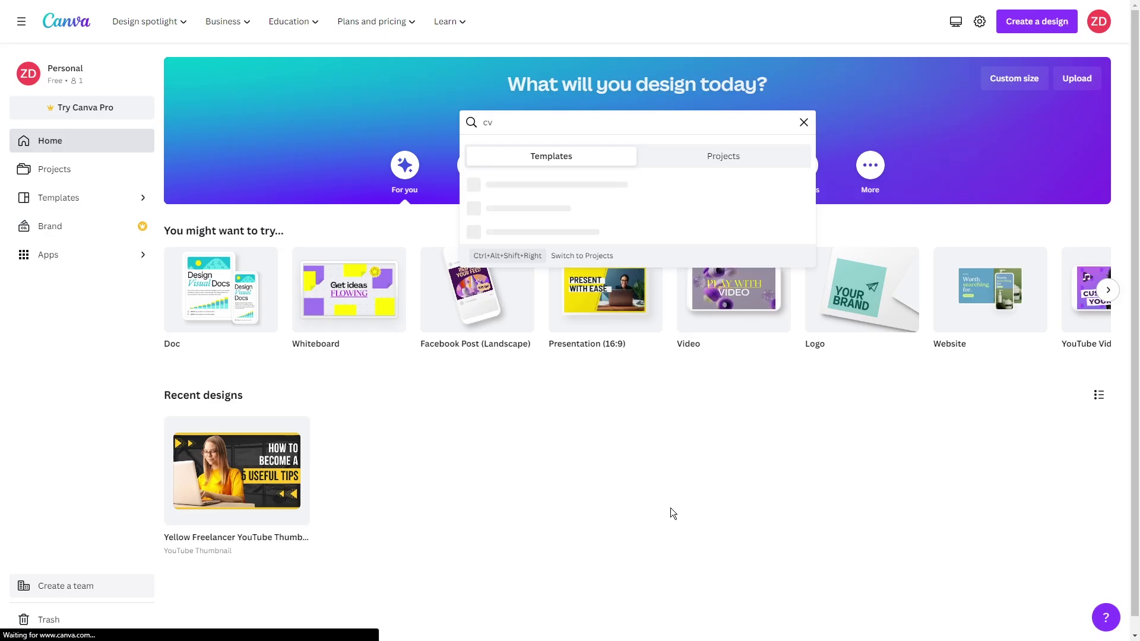
Step: Switch to Canva and search its templates for "cv"
key(Return)
click(430, 288)
click(822, 112)
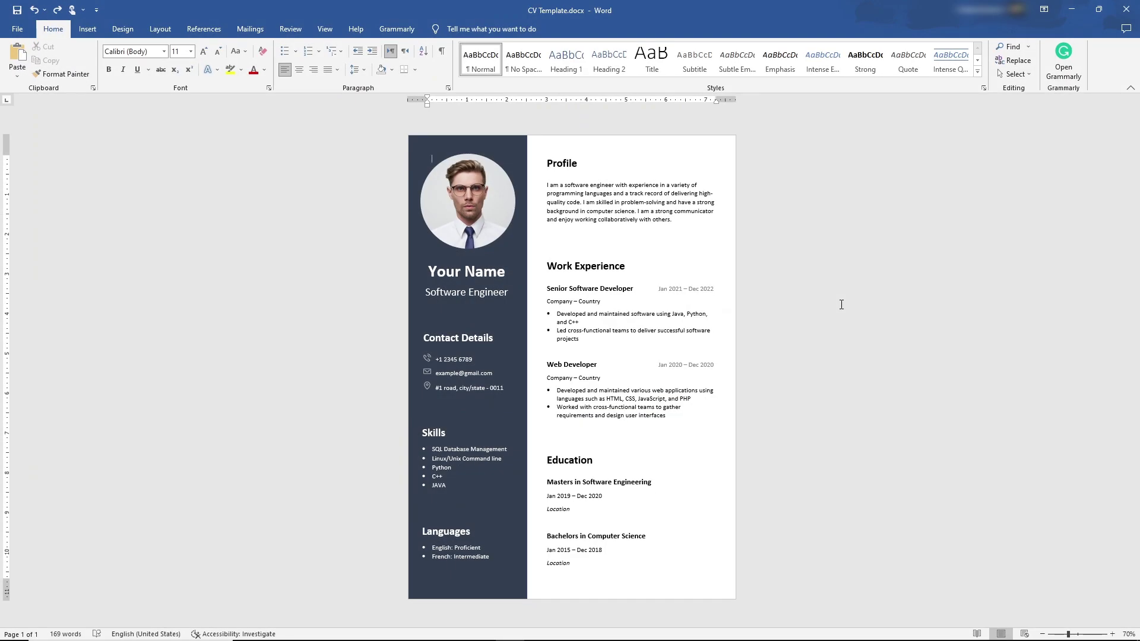
Step: In the CV Template document in Word, delete the bullets under Skills and Languages and the paragraph under Profile
drag(450, 486, 431, 448)
key(Delete)
drag(489, 557, 448, 550)
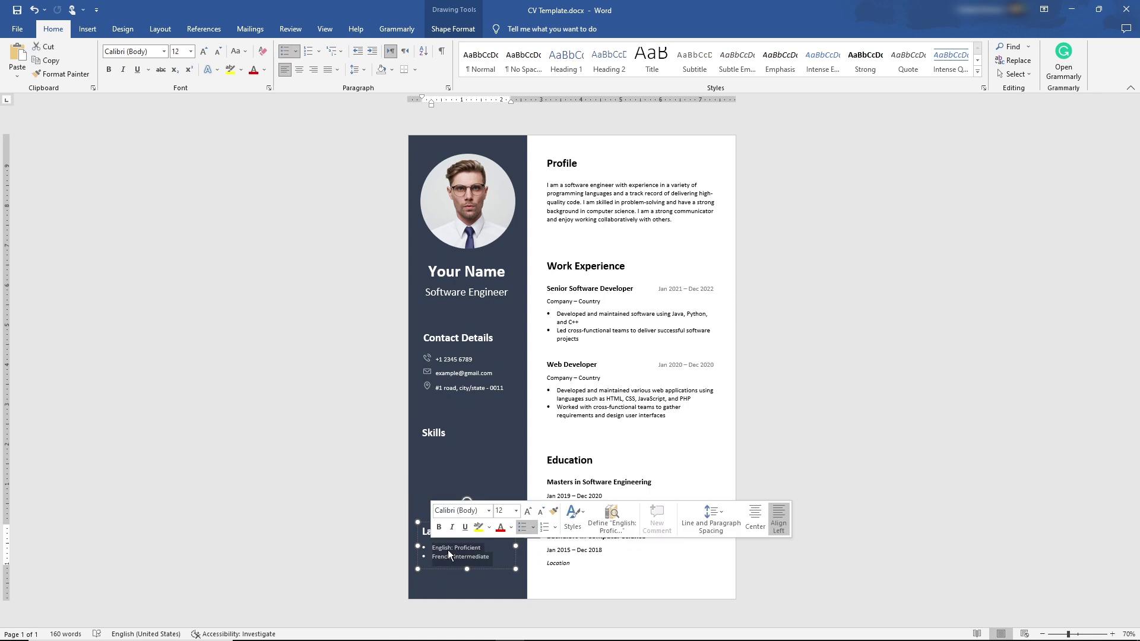
key(Delete)
triple_click(547, 186)
key(Delete)
Step: Delete the description bullets under both Work Experience jobs, Senior Software Developer and Web Developer
drag(580, 339, 555, 314)
key(Delete)
key(Delete)
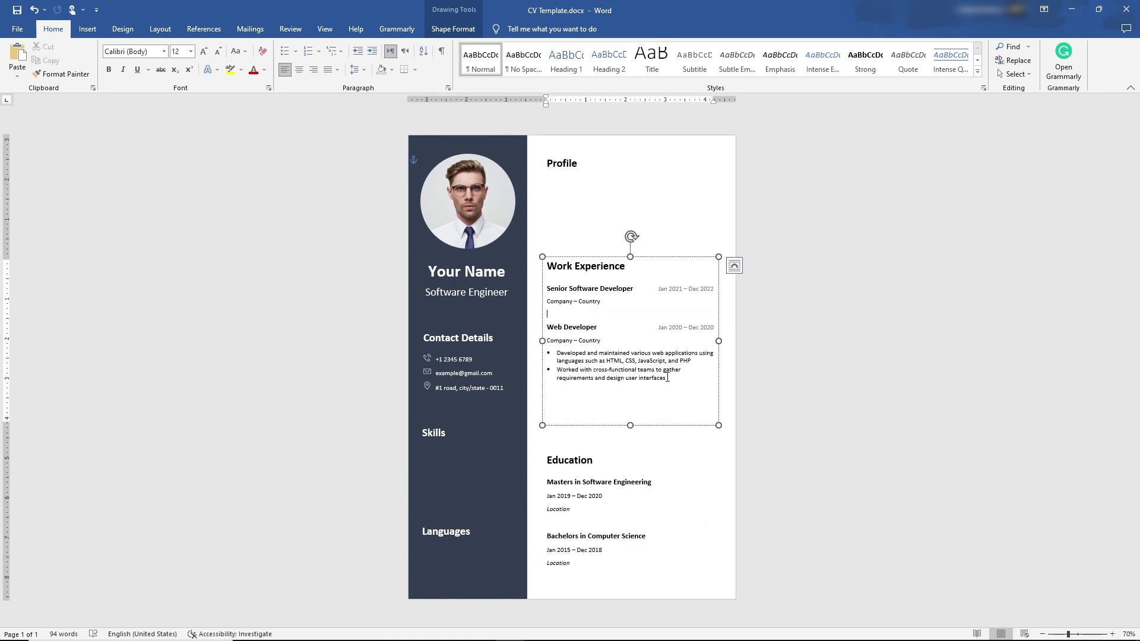
drag(666, 377, 555, 353)
key(Delete)
key(Delete)
Step: Replace the portrait in the circular photo frame with another picture from the computer, using it as the shape fill
click(471, 198)
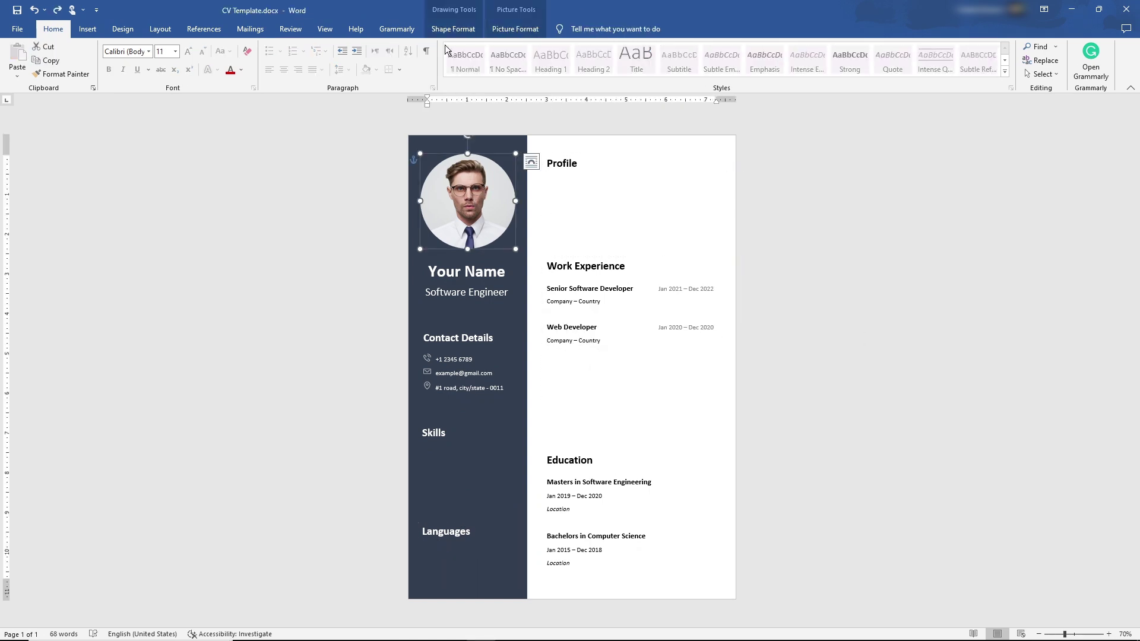
click(452, 29)
click(448, 47)
click(480, 180)
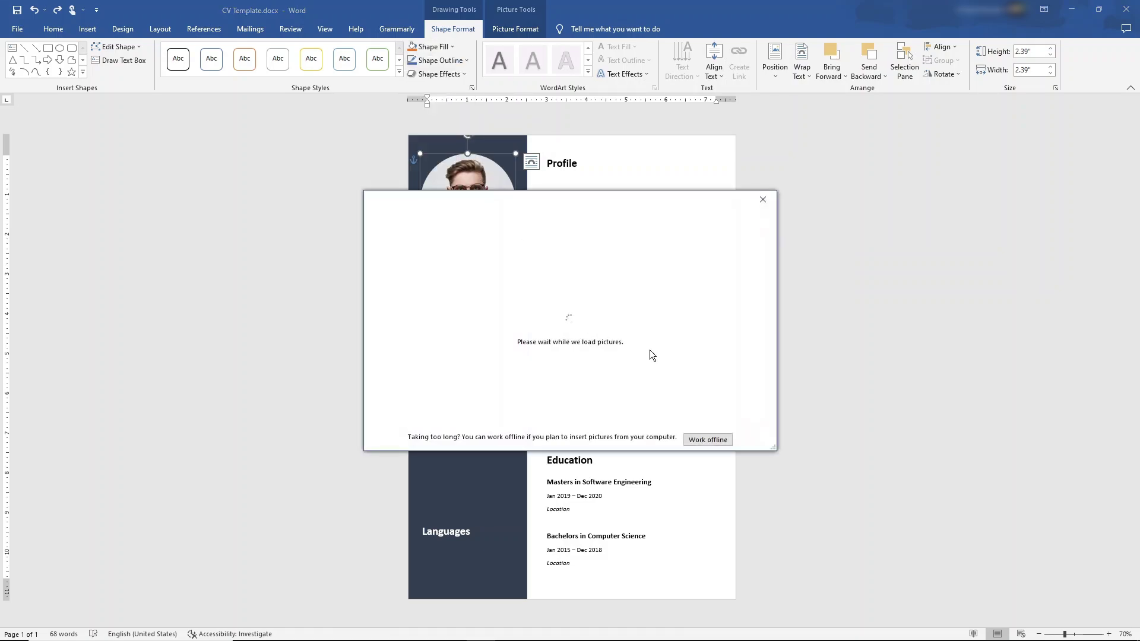
click(706, 439)
double_click(152, 103)
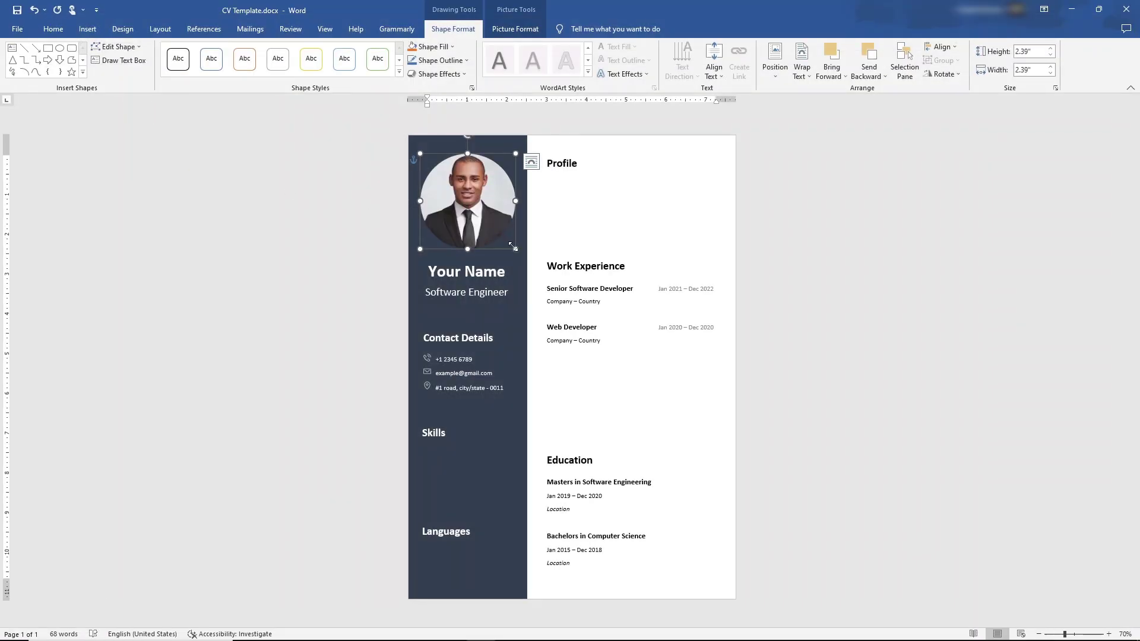
Step: Crop the new portrait by enlarging the picture within its circular frame
click(513, 31)
click(1012, 75)
click(1022, 89)
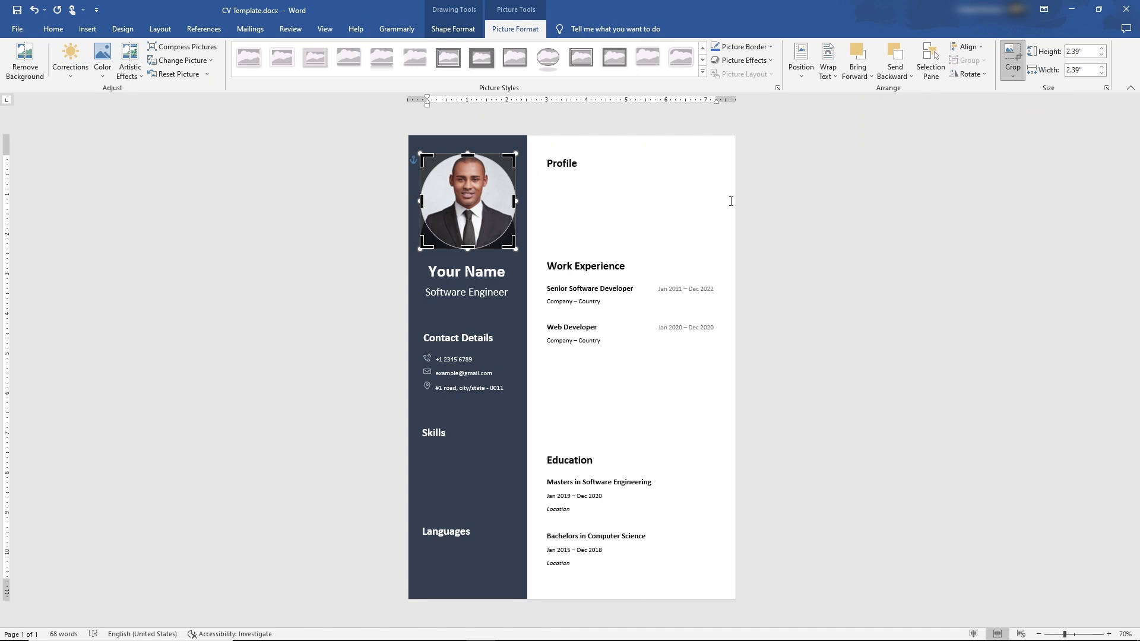
drag(518, 251, 532, 279)
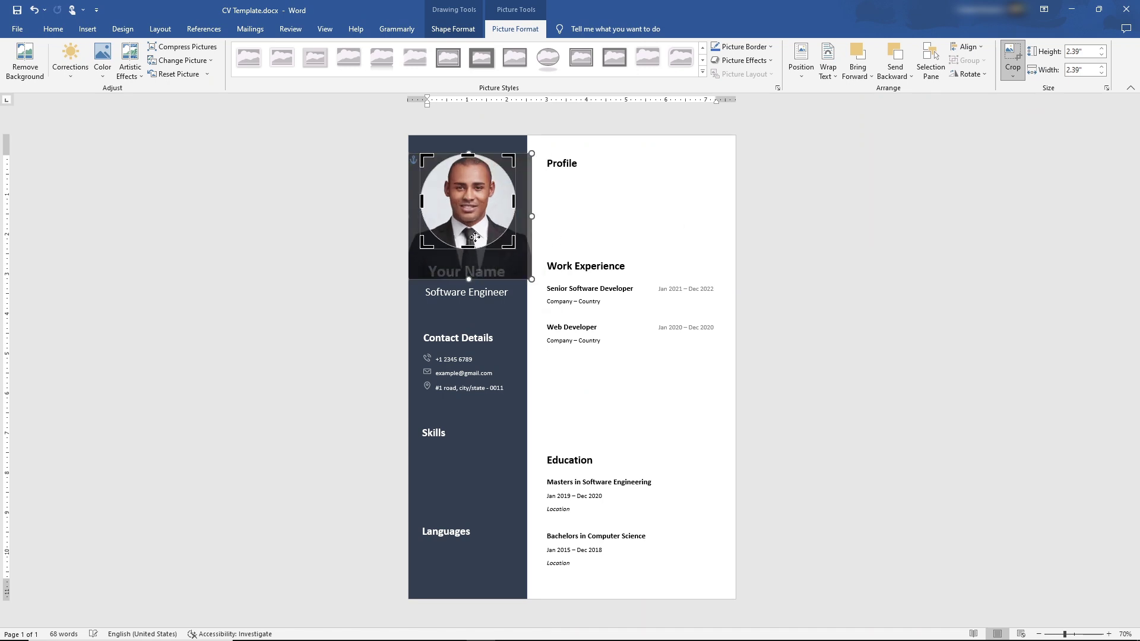
Step: Replace the placeholder name with the candidate's full name and edit the phone number's final digits under Contact Details
triple_click(435, 267)
text(John Mark)
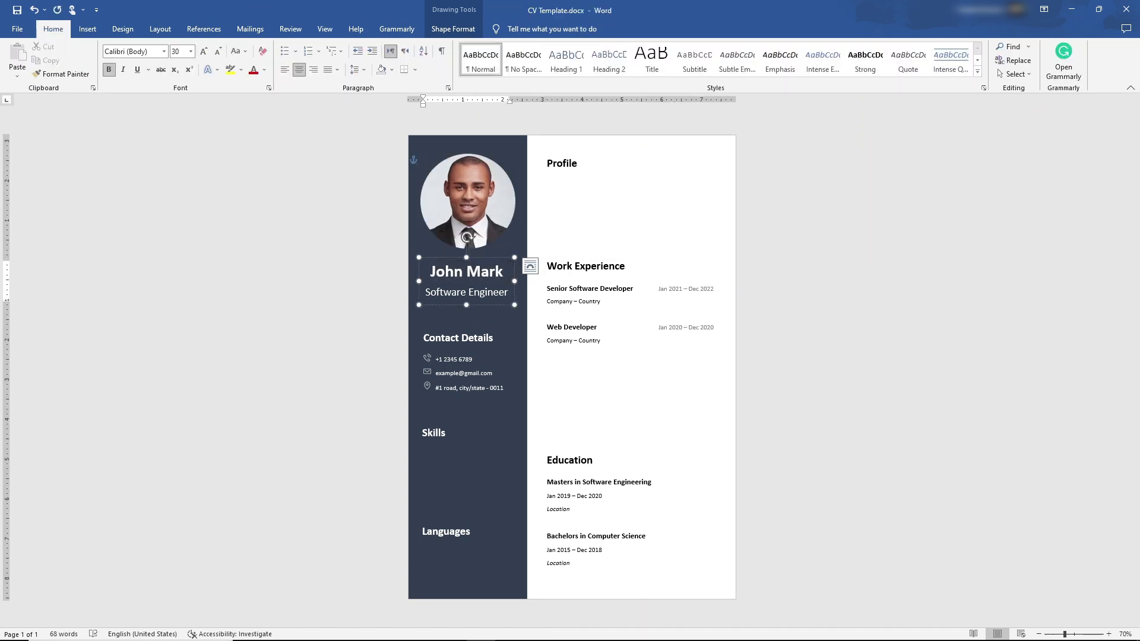
click(474, 359)
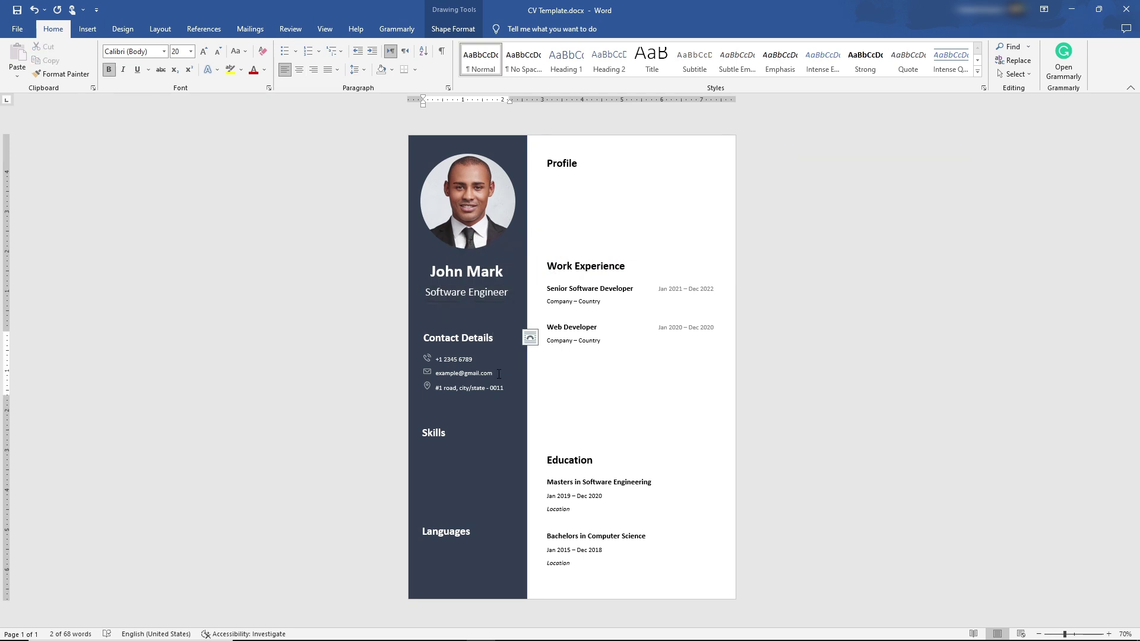
key(BackSpace)
key(BackSpace)
key(BackSpace)
key(BackSpace)
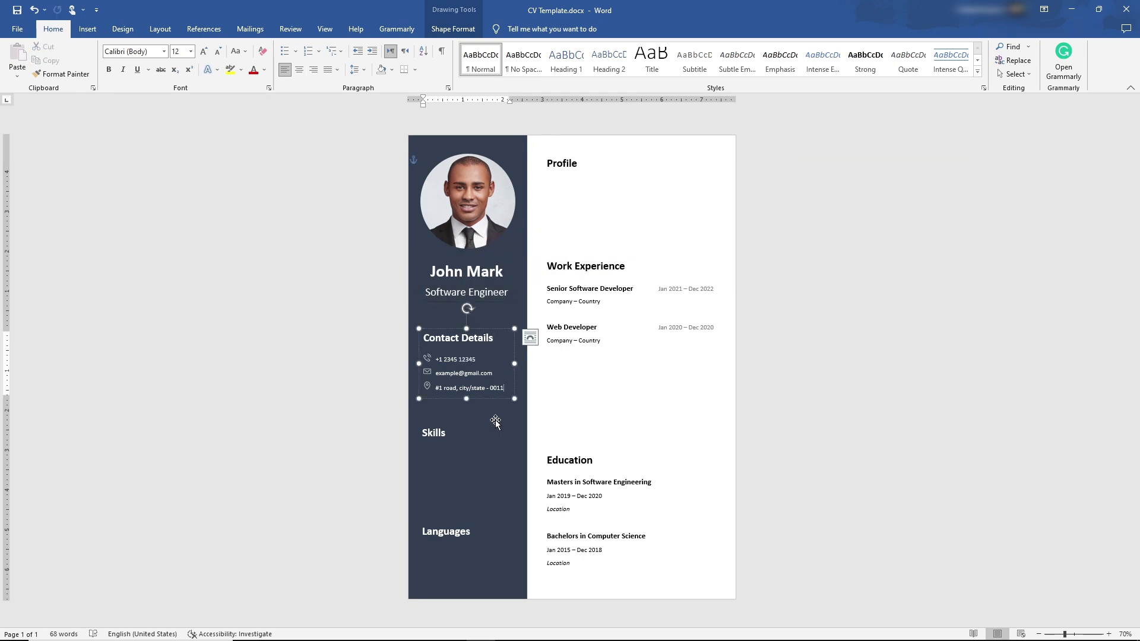
Step: Put the cursor under Skills, and ask ChatGPT to "name a software engineer skills for cv"
click(476, 440)
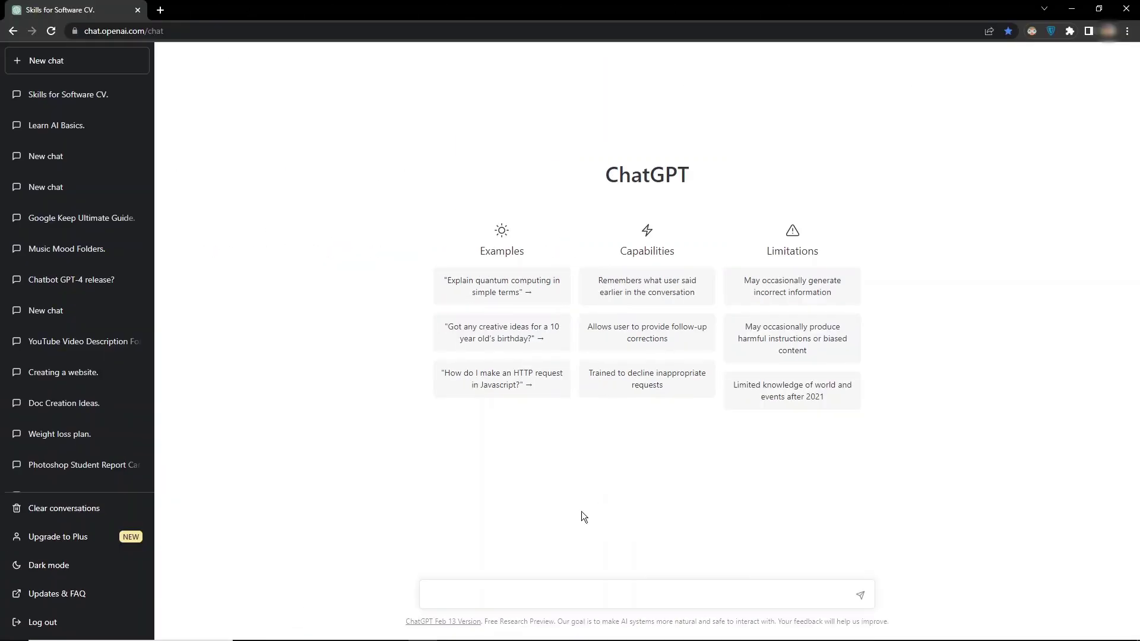
text(ame a software )
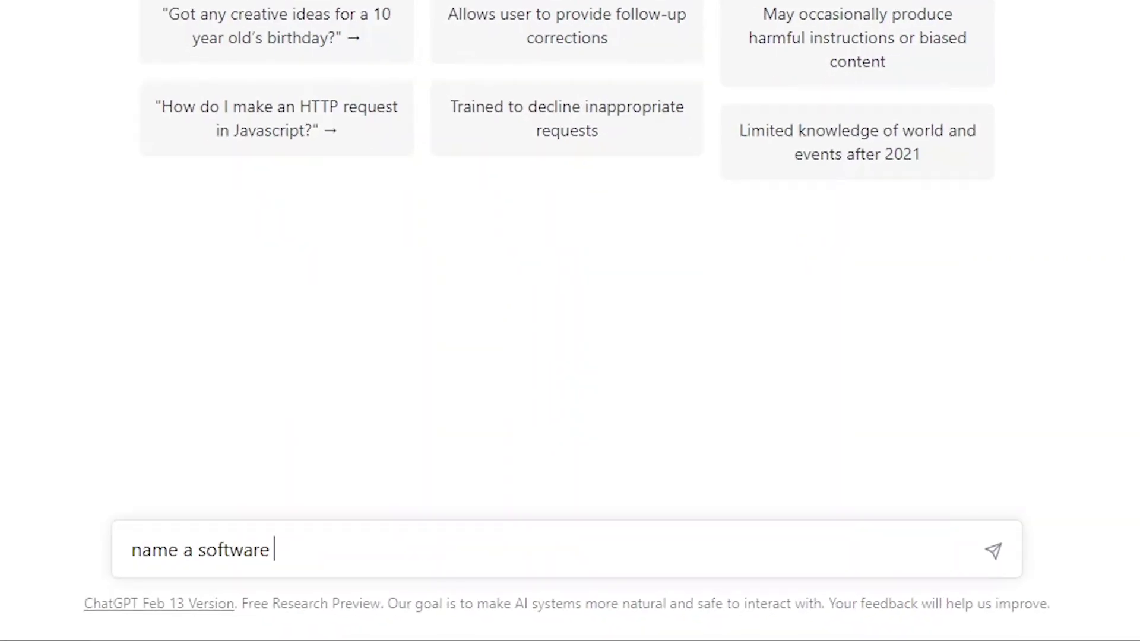
text(engineer skills for cv)
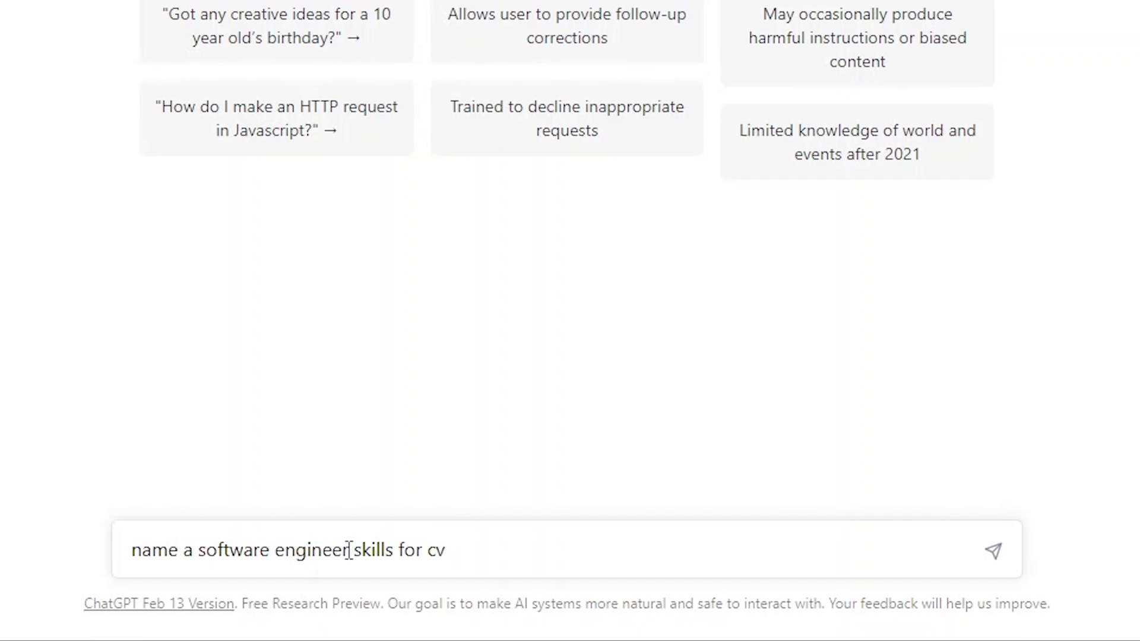
drag(349, 550, 197, 549)
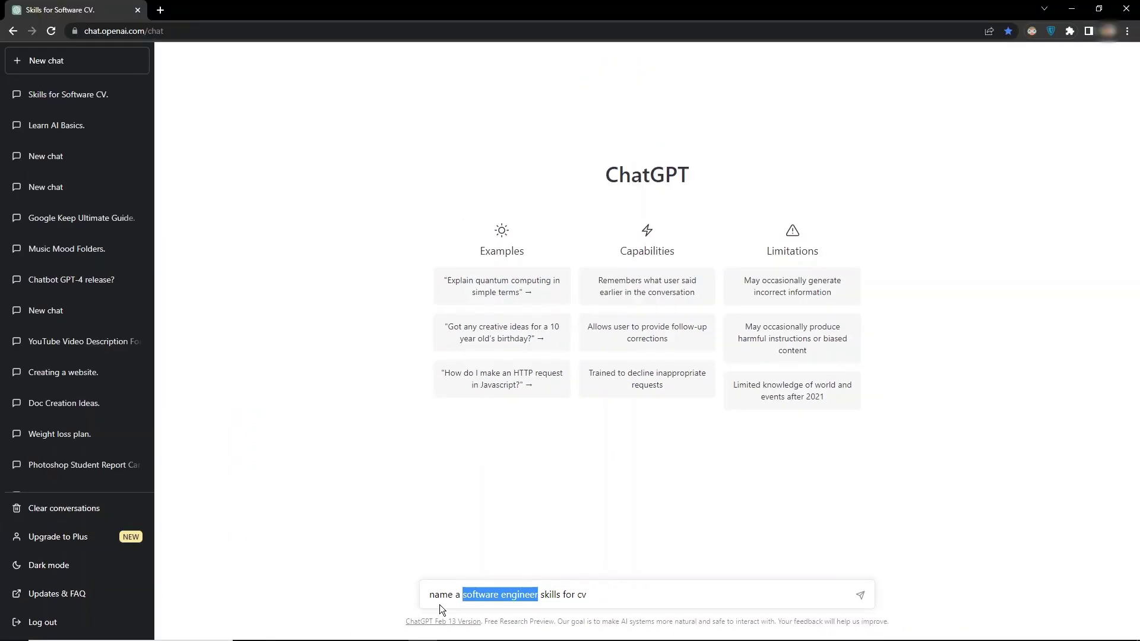
key(Return)
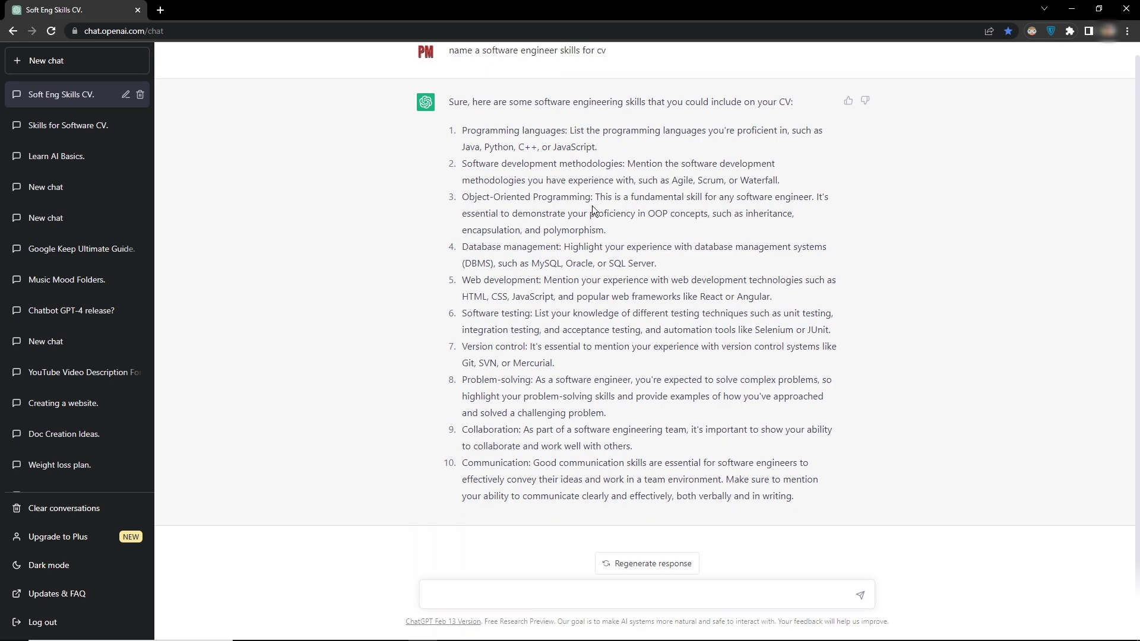
Step: Copy "Object-Oriented Programming" from the ChatGPT answer and paste it as plain text under Skills in the CV
drag(592, 205, 462, 198)
key(ctrl+c)
click(450, 630)
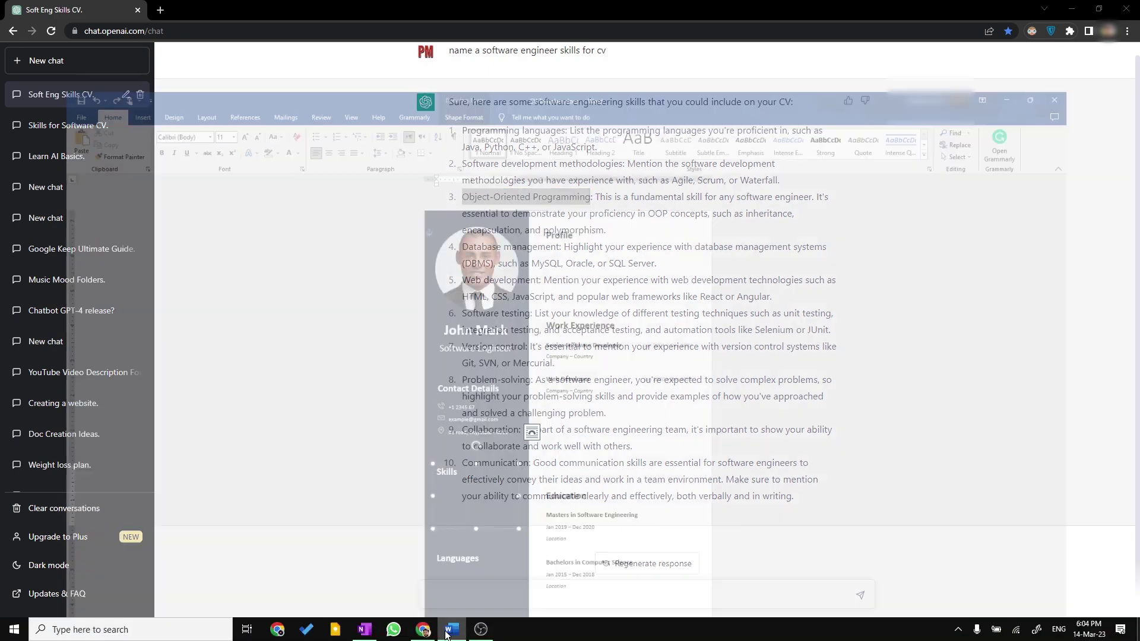
click(17, 73)
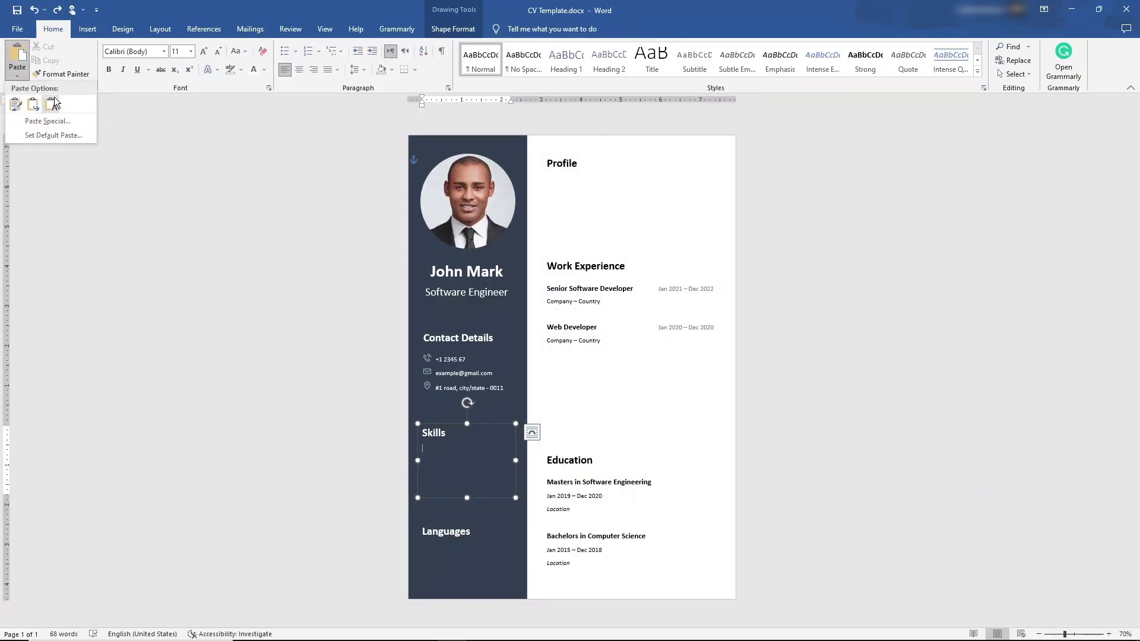
click(52, 103)
Step: Copy "Database management" and "Web development" from the ChatGPT answer into the CV's Skills section on separate lines
click(427, 630)
drag(559, 247, 462, 247)
click(451, 630)
click(424, 631)
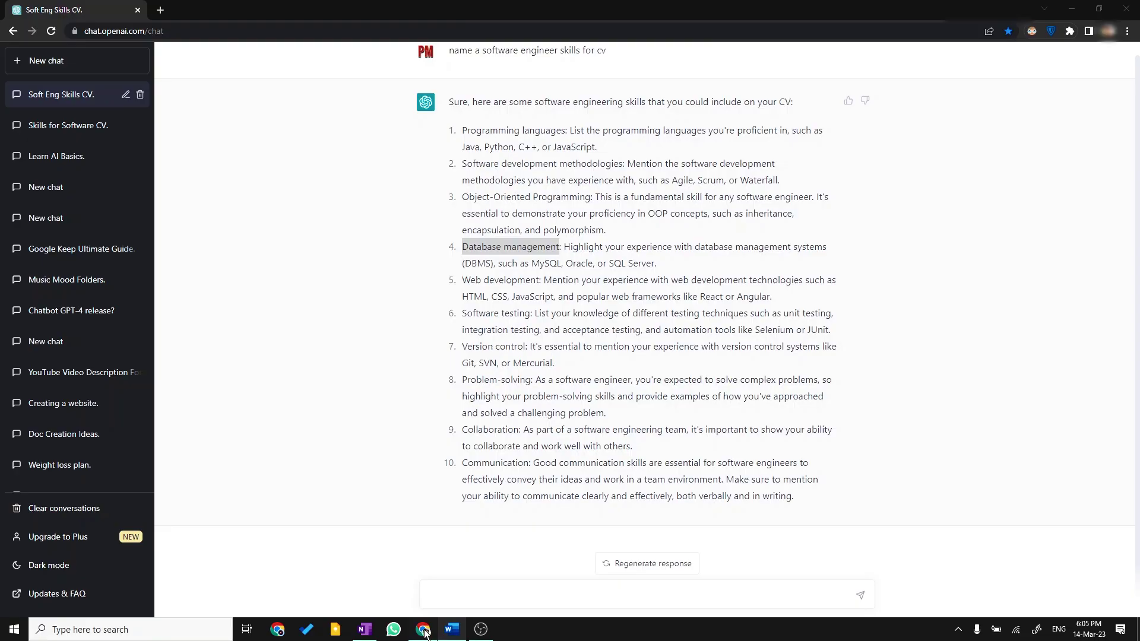
drag(540, 280, 461, 280)
click(451, 631)
Step: Add "Problem-solving" and "Communication" from the ChatGPT answer to the CV's Skills section on separate lines
click(424, 631)
drag(530, 380, 462, 380)
click(452, 630)
text(Problem-solving)
click(424, 630)
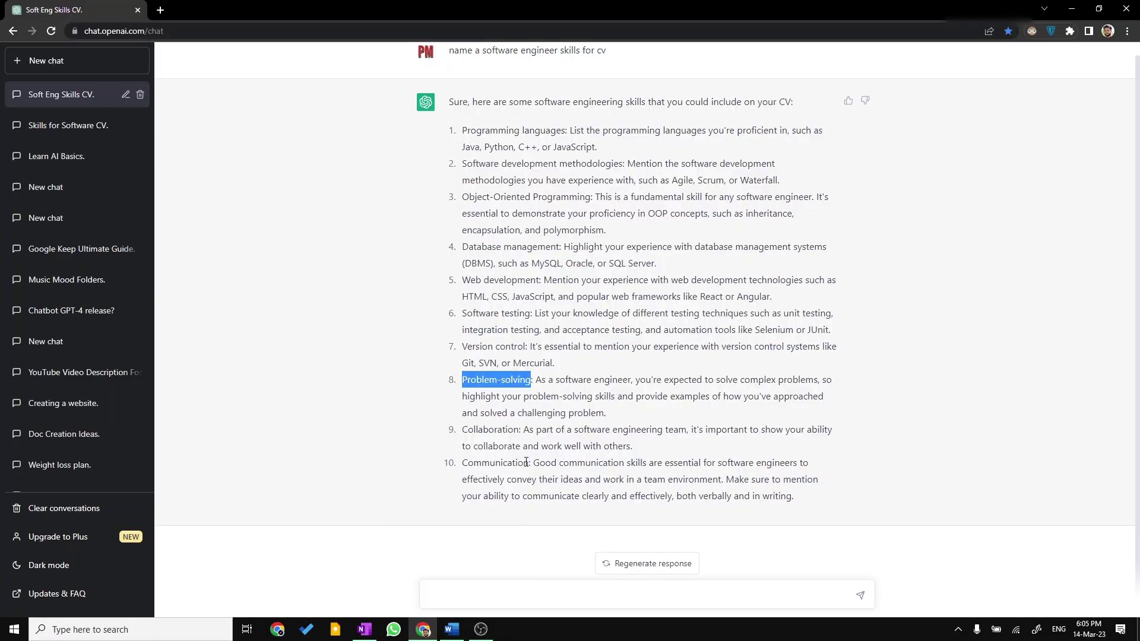
click(452, 630)
drag(528, 462, 421, 449)
text(Communication)
Step: Format the five skills as a white bulleted list with decreased indent, and shorten the Skills text box to fit
click(532, 433)
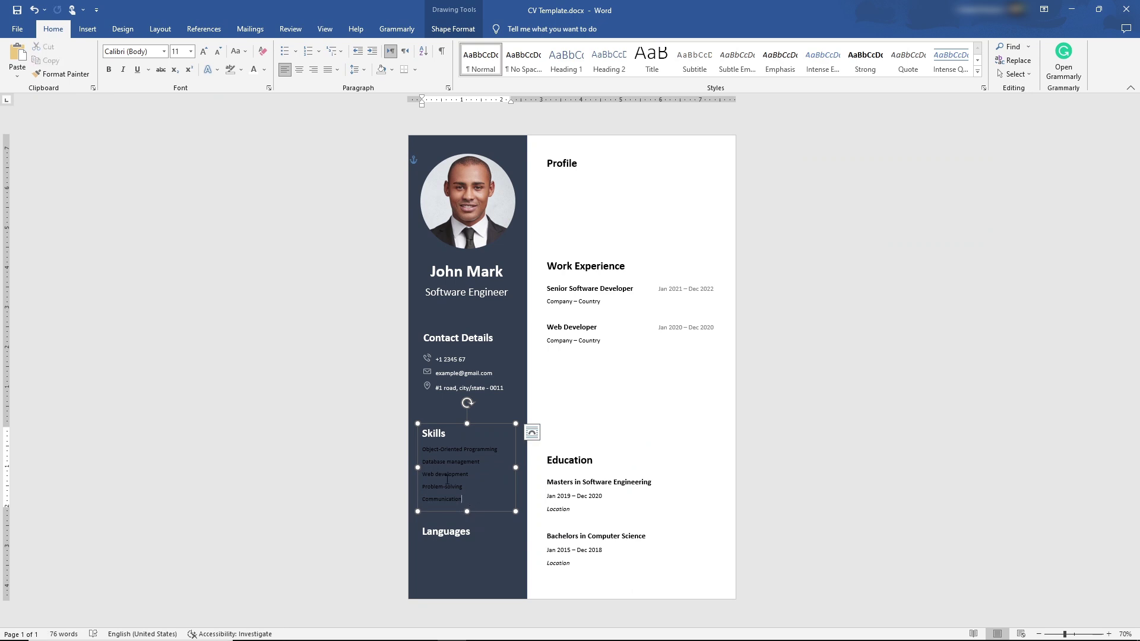
click(253, 69)
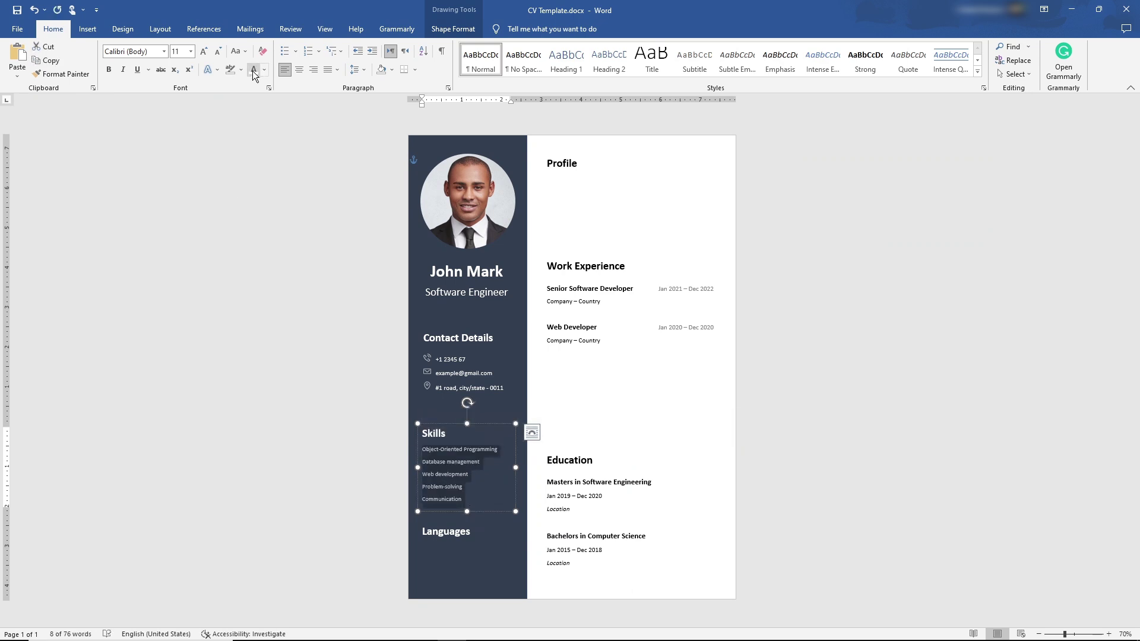
click(284, 51)
click(357, 51)
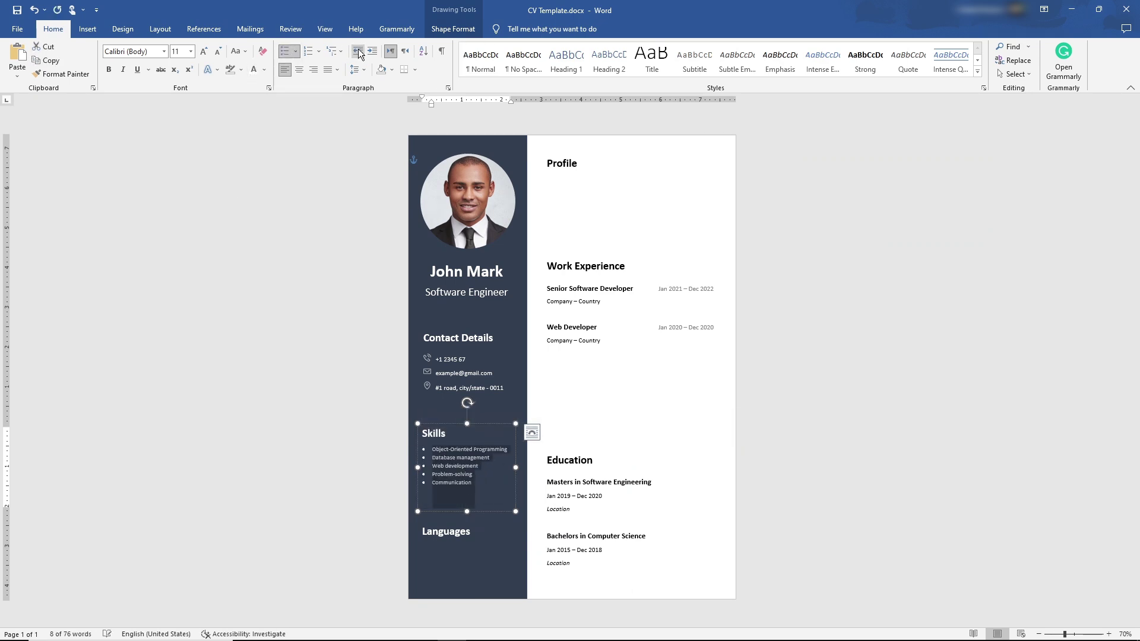
click(482, 483)
drag(467, 511, 465, 493)
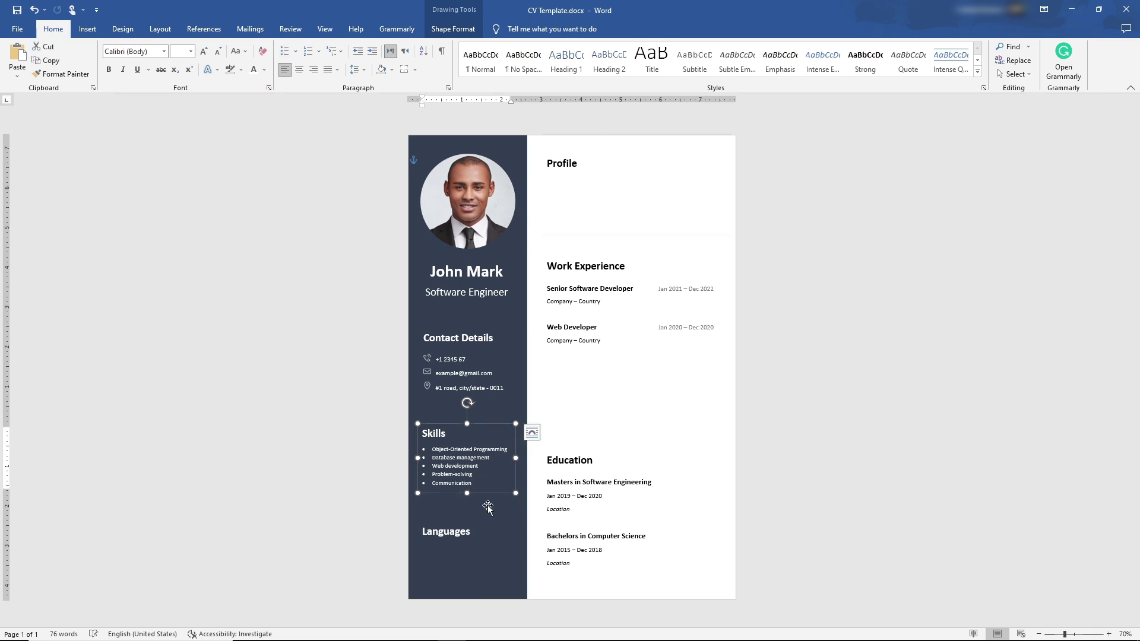
Step: List English and French on separate lines under Languages, adding a colon after English
key(Escape)
scroll(1133, 249, up, 8)
drag(1135, 250, 1134, 451)
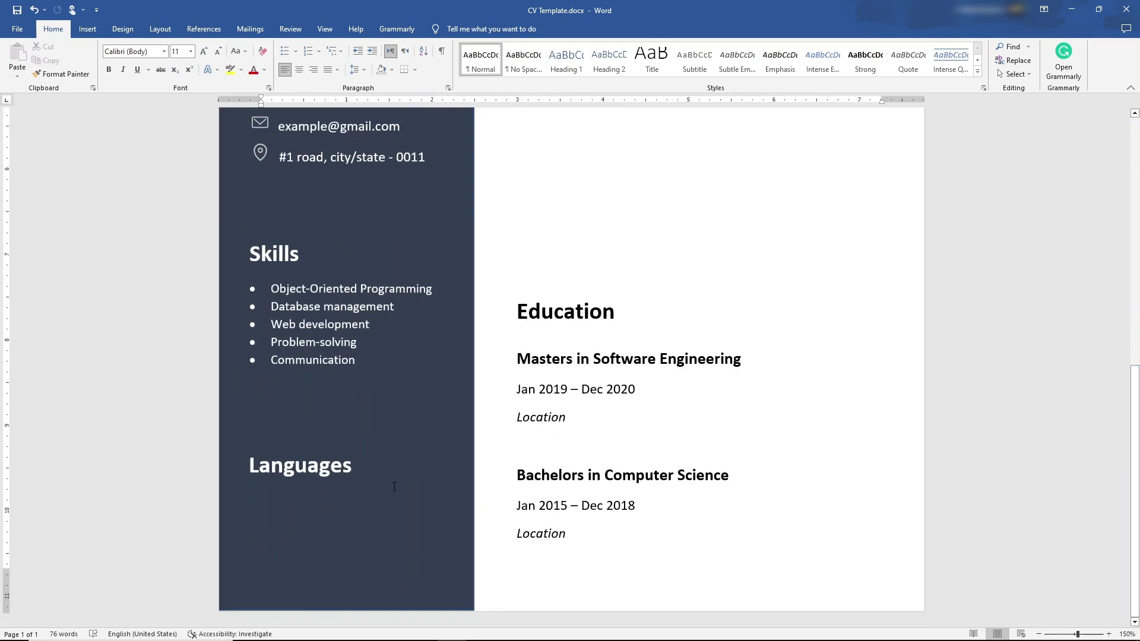
click(295, 505)
text(English)
key(Return)
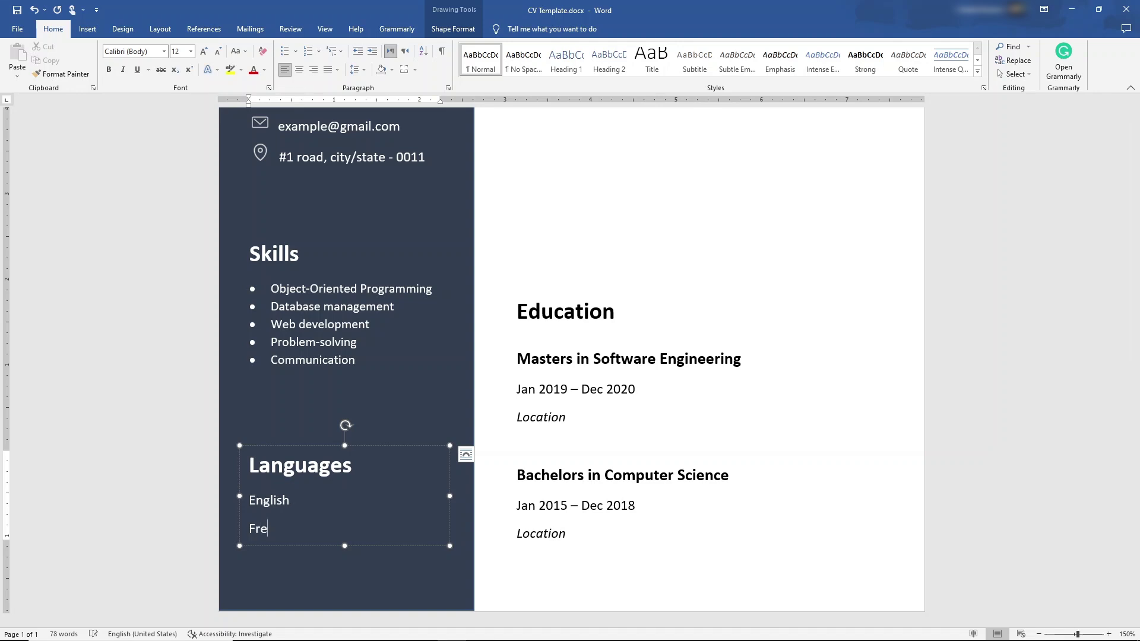
text(:)
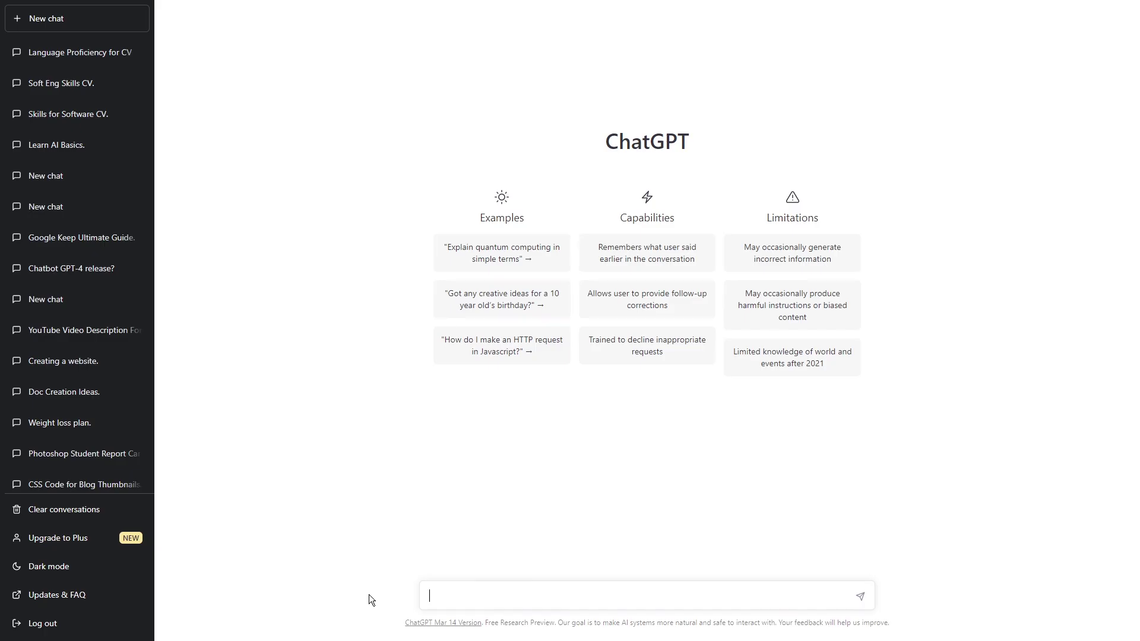
Step: Ask ChatGPT for "language proficiency levels for a cv in a list"
text(language proficiency levels for)
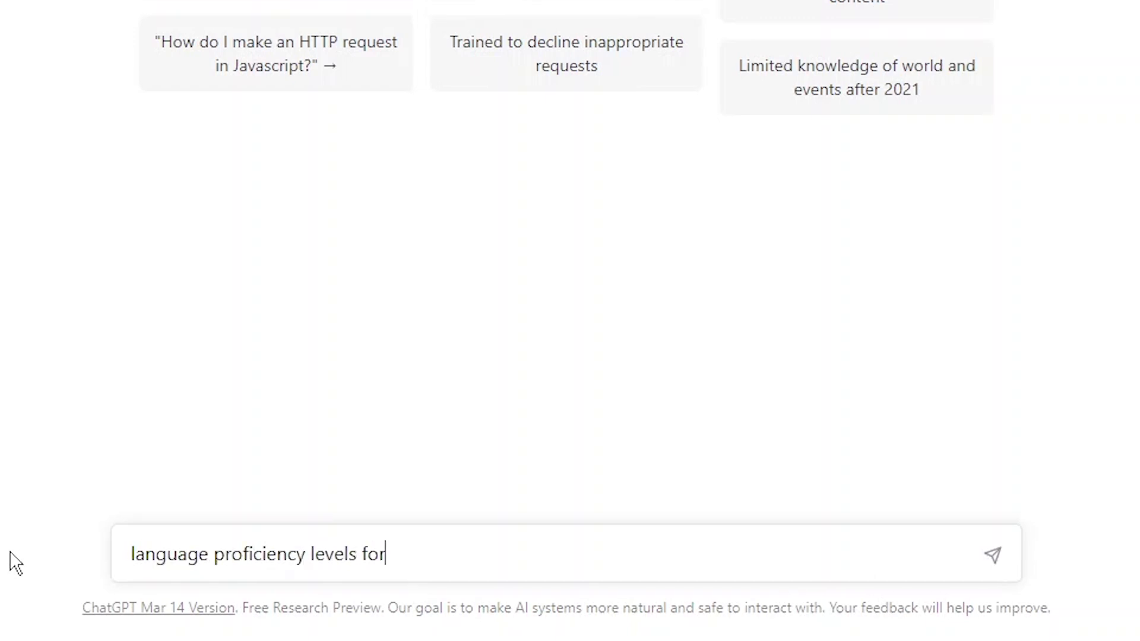
text( a cv in a list)
key(Return)
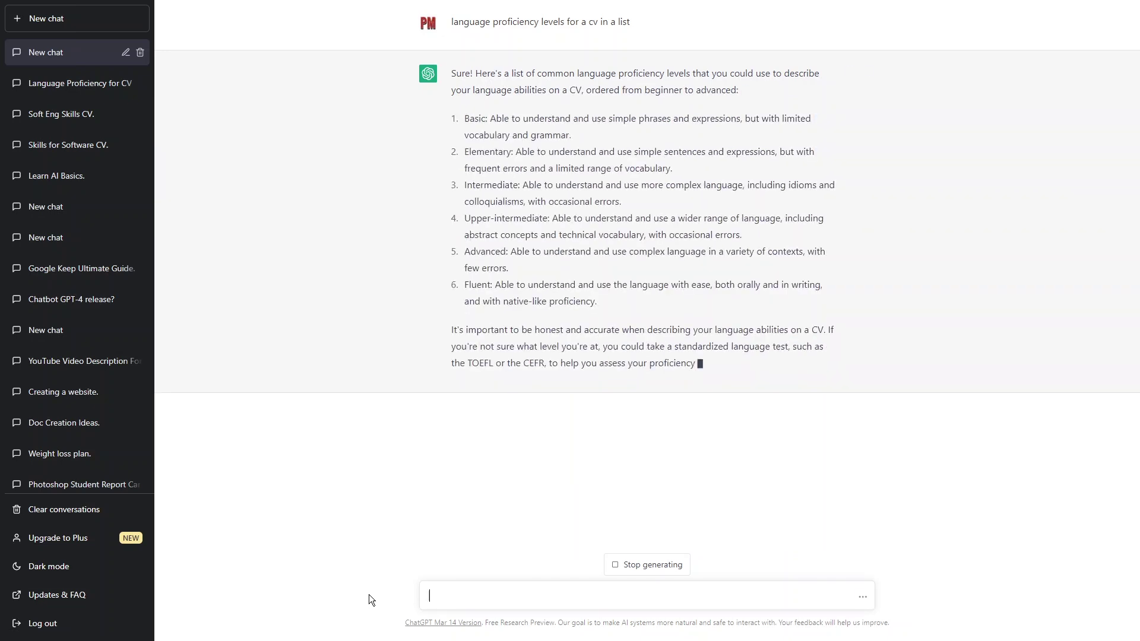
Step: Pick proficiency levels from the ChatGPT list and enter Fluent for English and Intermediate for French in the CV
drag(494, 285, 463, 286)
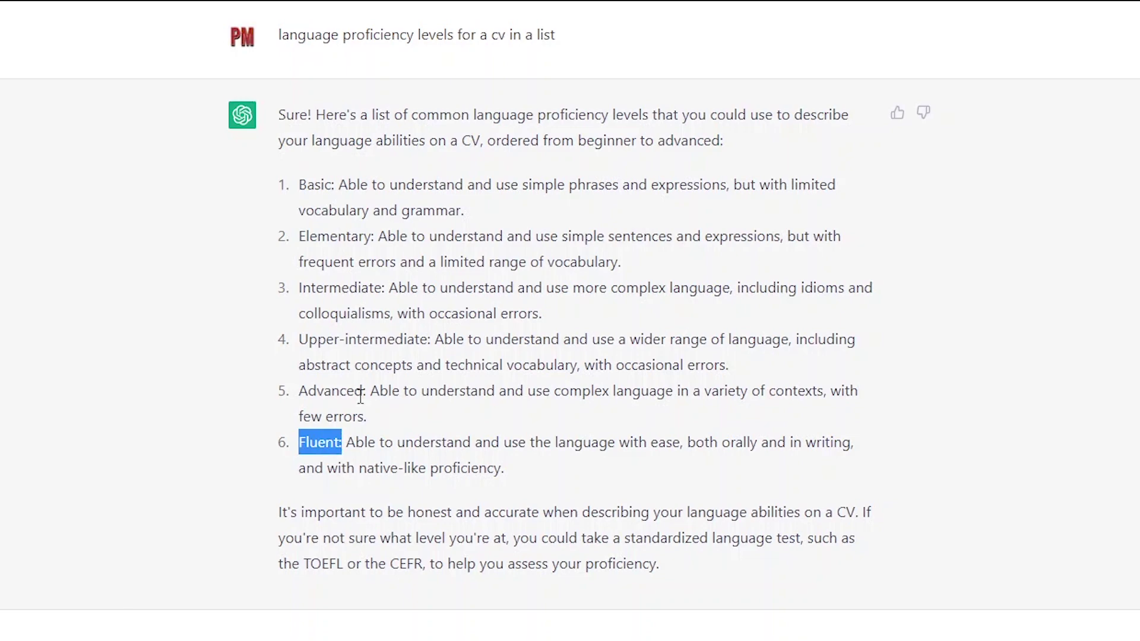
drag(389, 288, 295, 282)
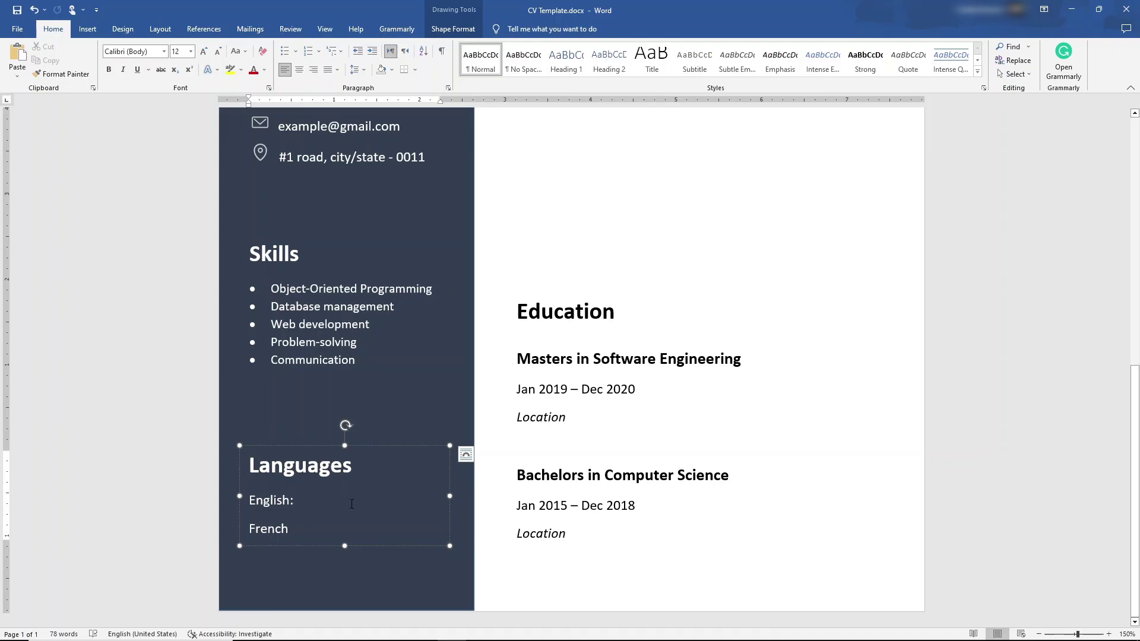
text(Fluent)
key(Down)
text(: Intermediate)
Step: In a new ChatGPT chat, ask "i am a software engineer write a cv profile text for me within 3-5 lines limit"
scroll(652, 267, up, 10)
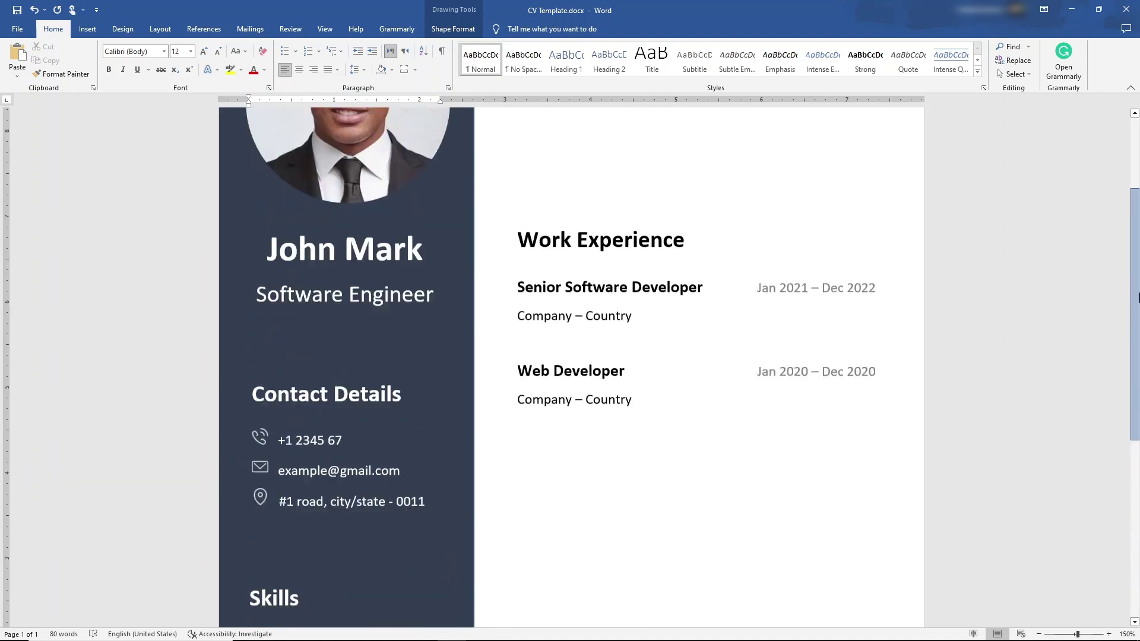
click(649, 260)
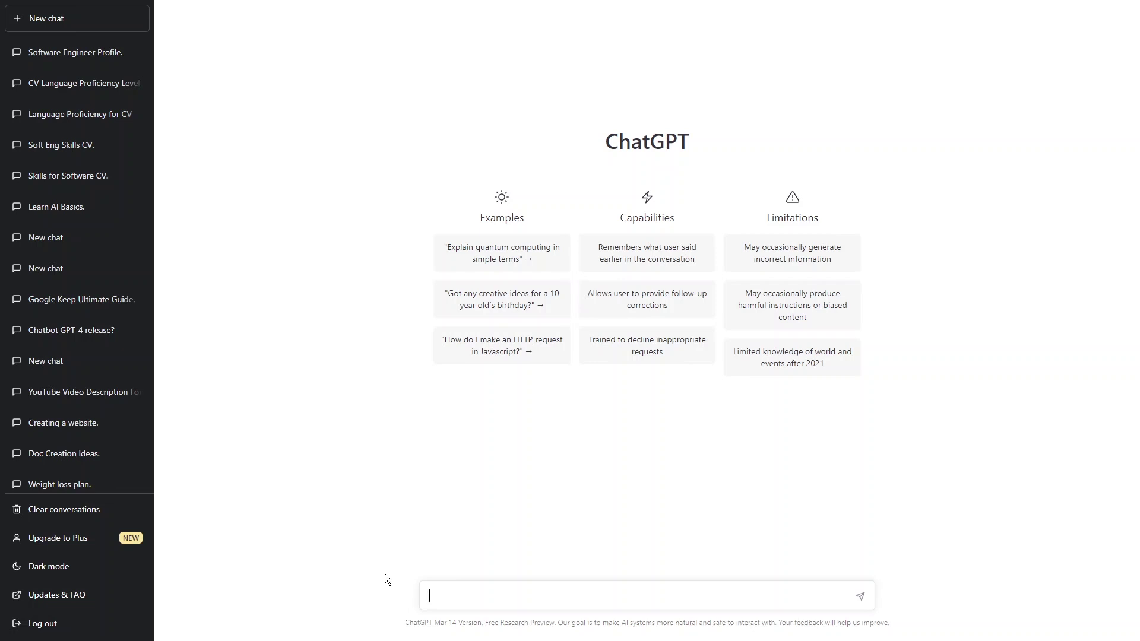
text(i am a sof)
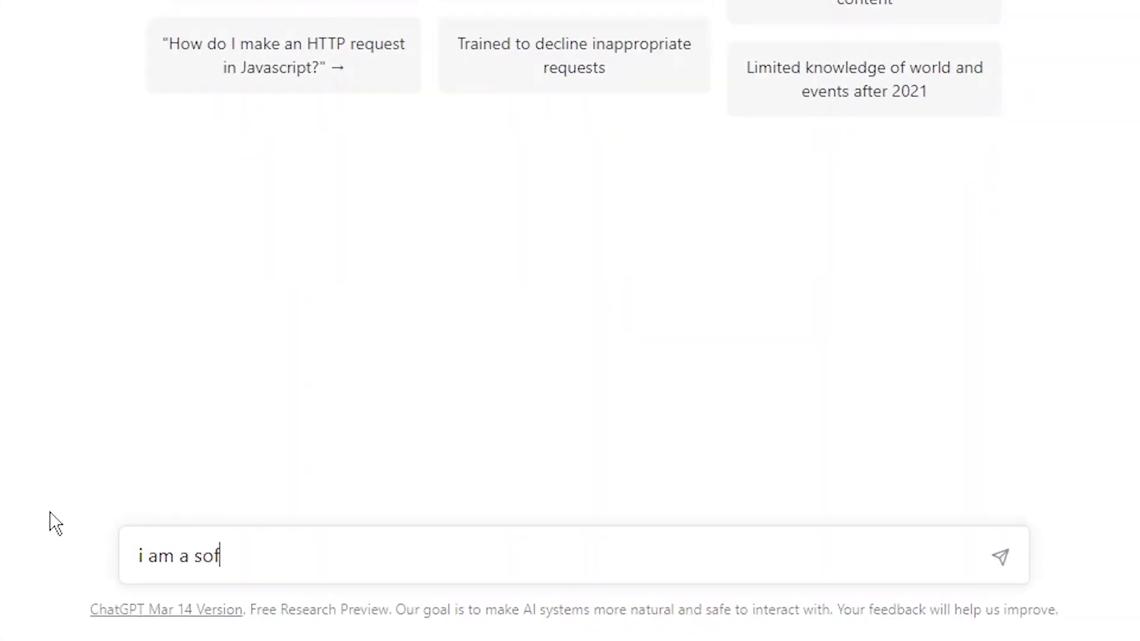
text(tware engineer write a cv profile te)
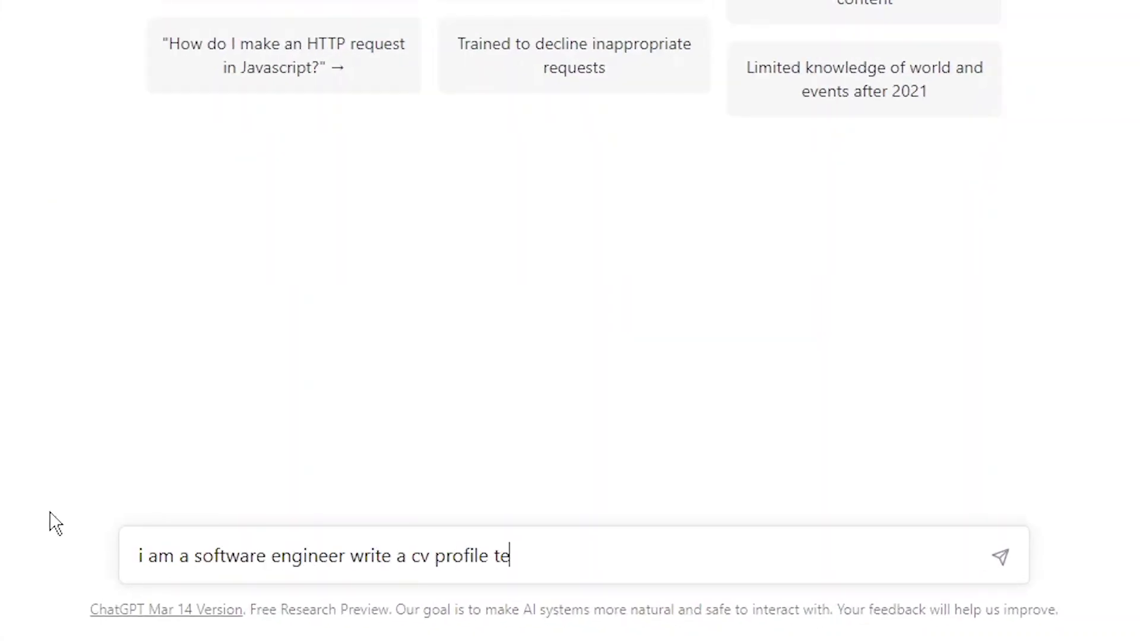
text(xt for me within 3-5 lines limit)
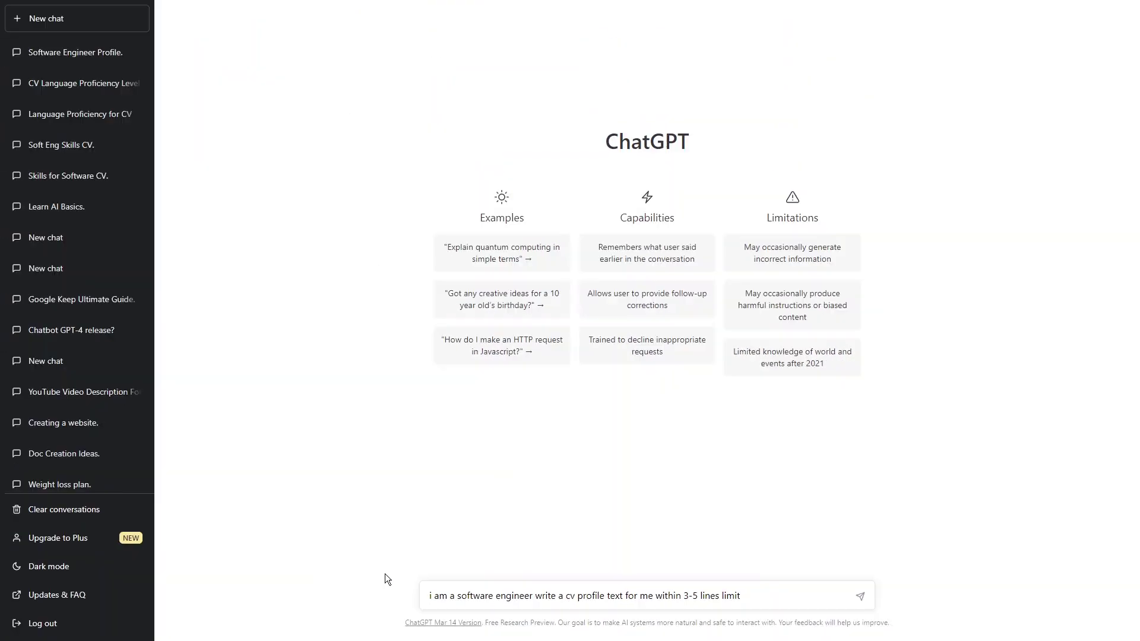
key(Return)
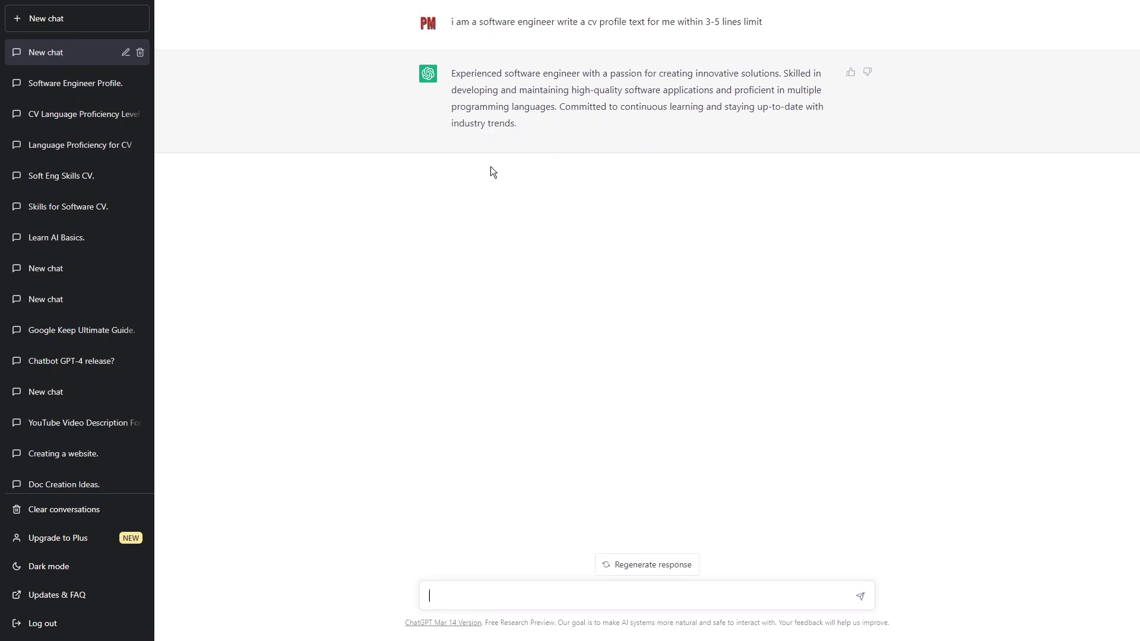
drag(490, 167, 453, 73)
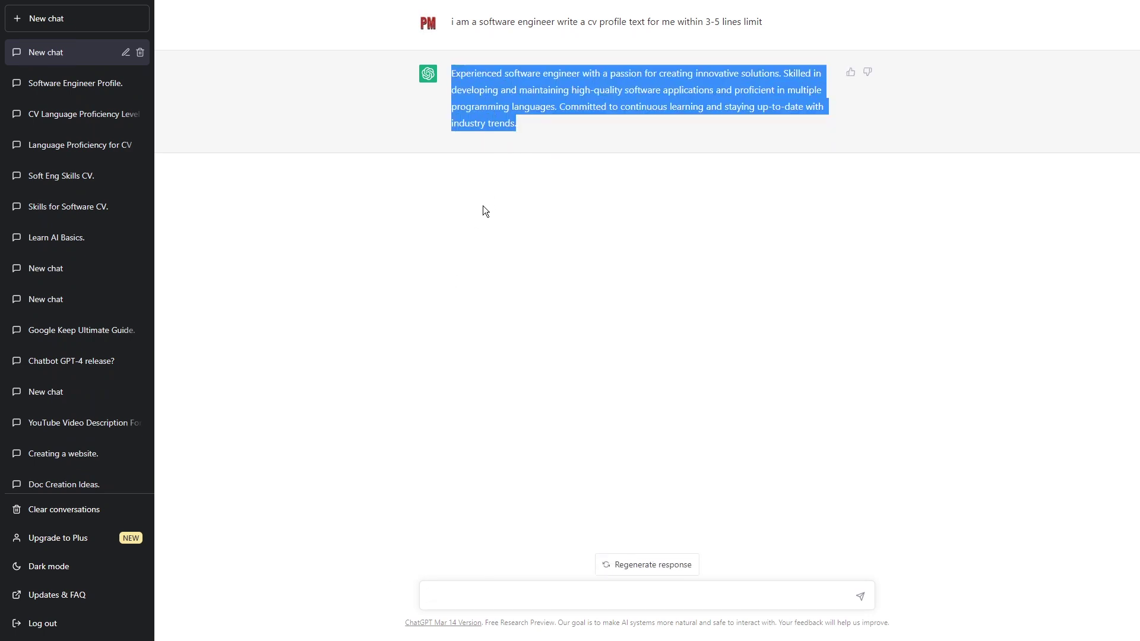
Step: Ask ChatGPT "what should i write in my cv profile section. ask me questions"
click(372, 564)
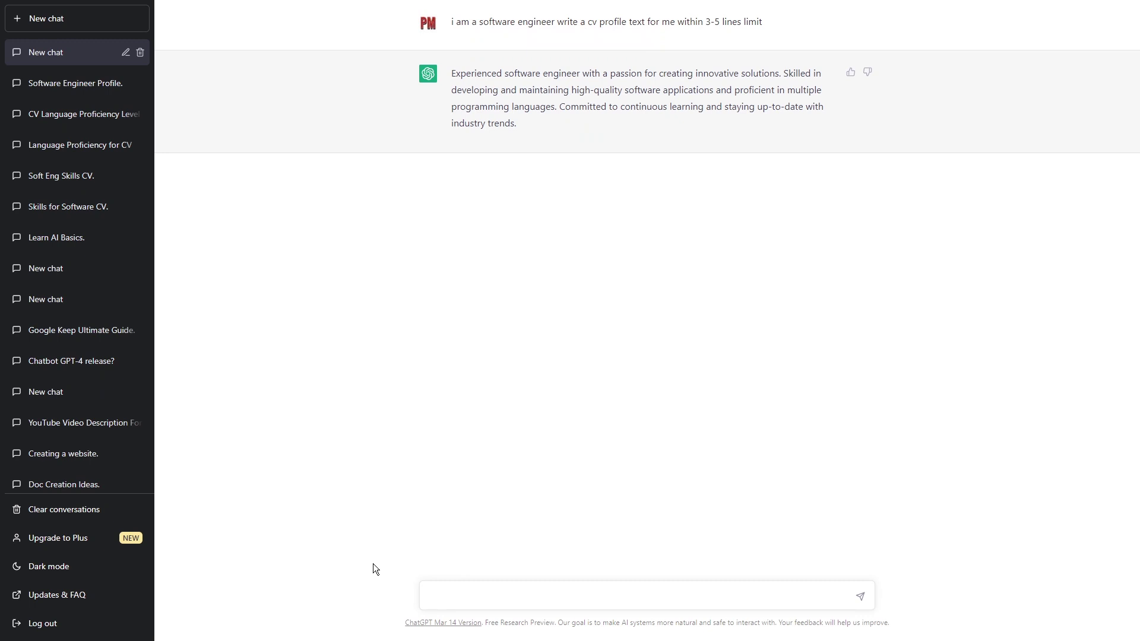
text(what should i write in m)
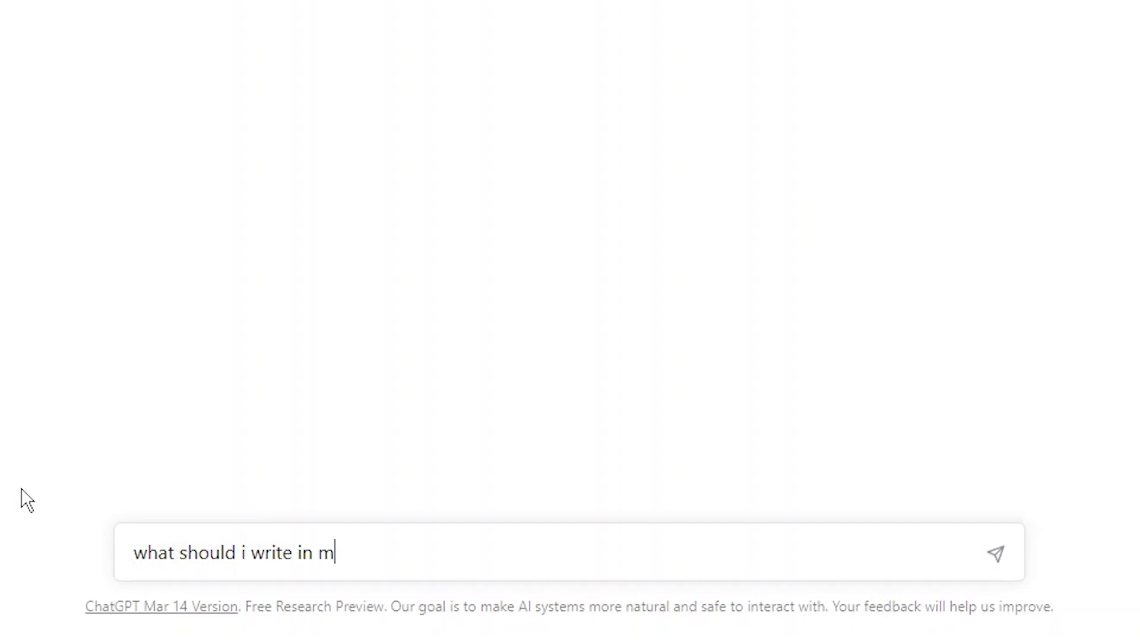
text(y cv profile section. )
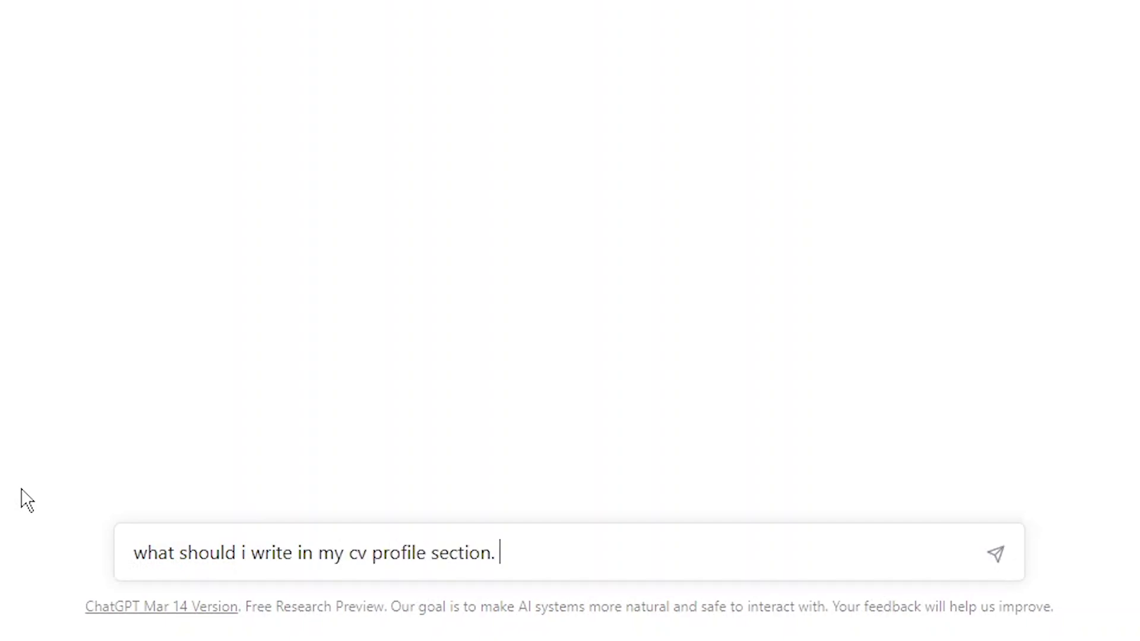
text(ask me questions)
key(Return)
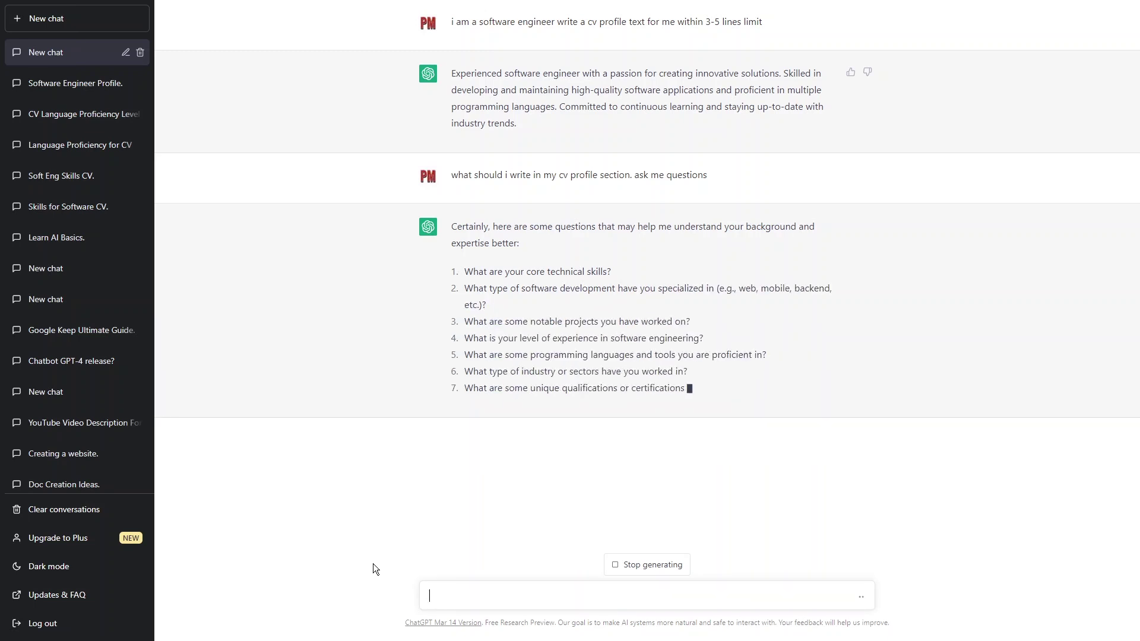
Step: Ask ChatGPT to "write short answers to these questions within 2-5 words"
drag(741, 442, 462, 270)
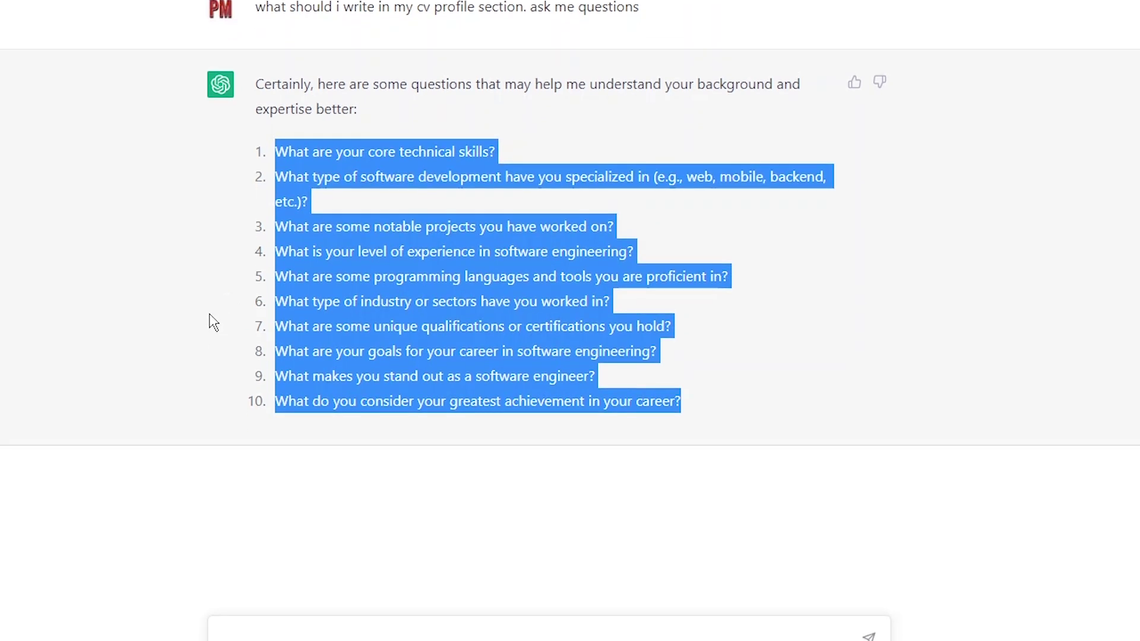
click(224, 567)
text(write shor)
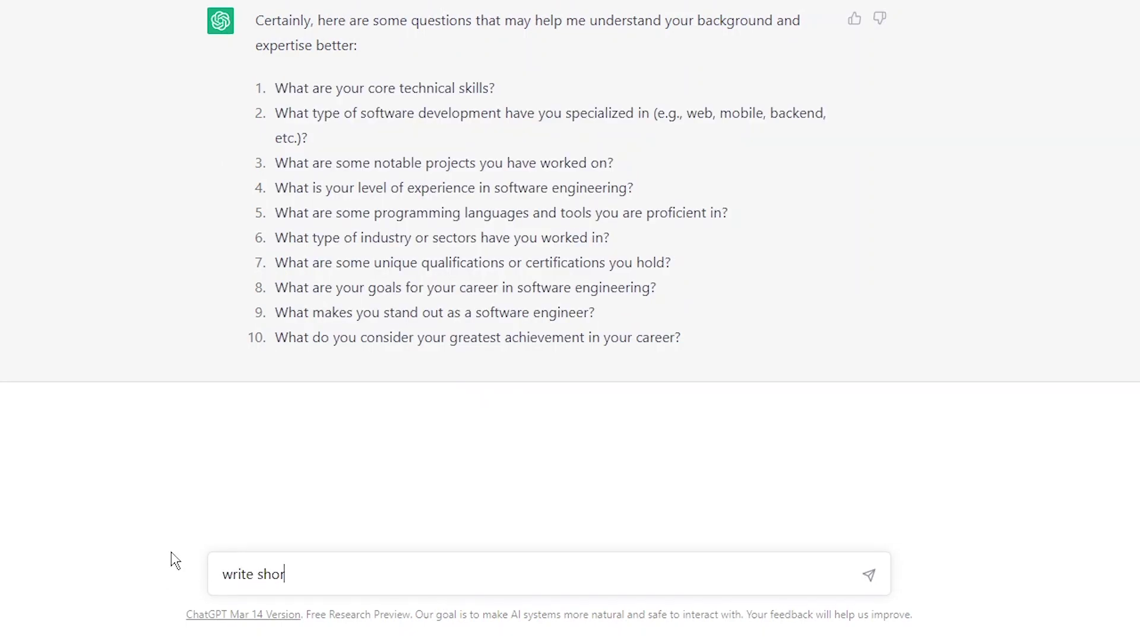
text(t answer)
key(BackSpace)
key(BackSpace)
text(wers to these questions within 2-5 words)
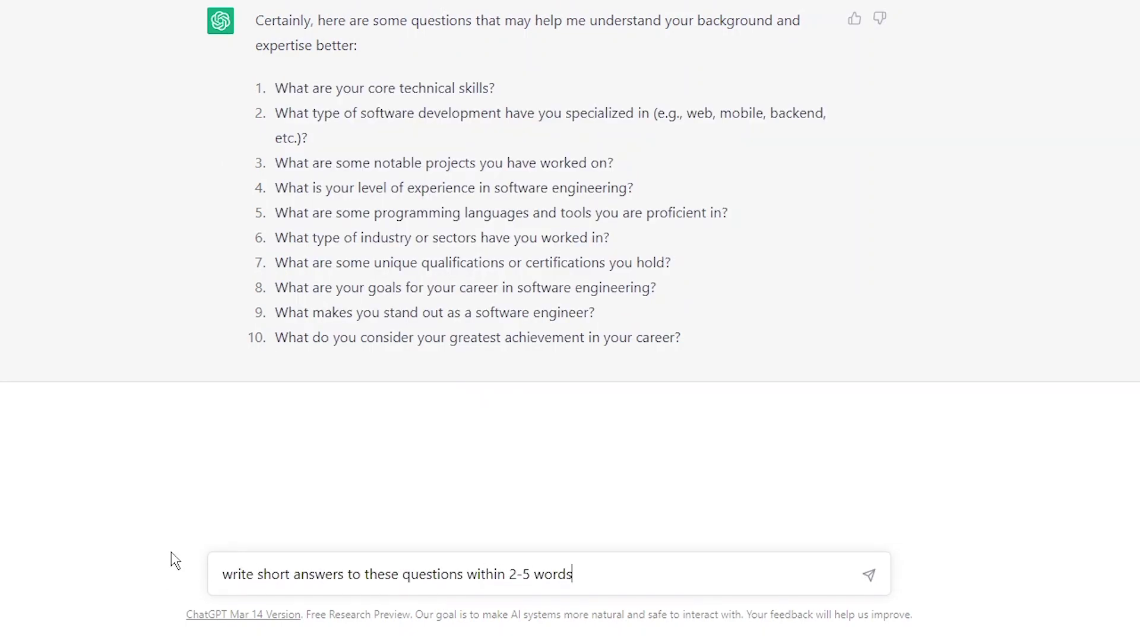
key(Return)
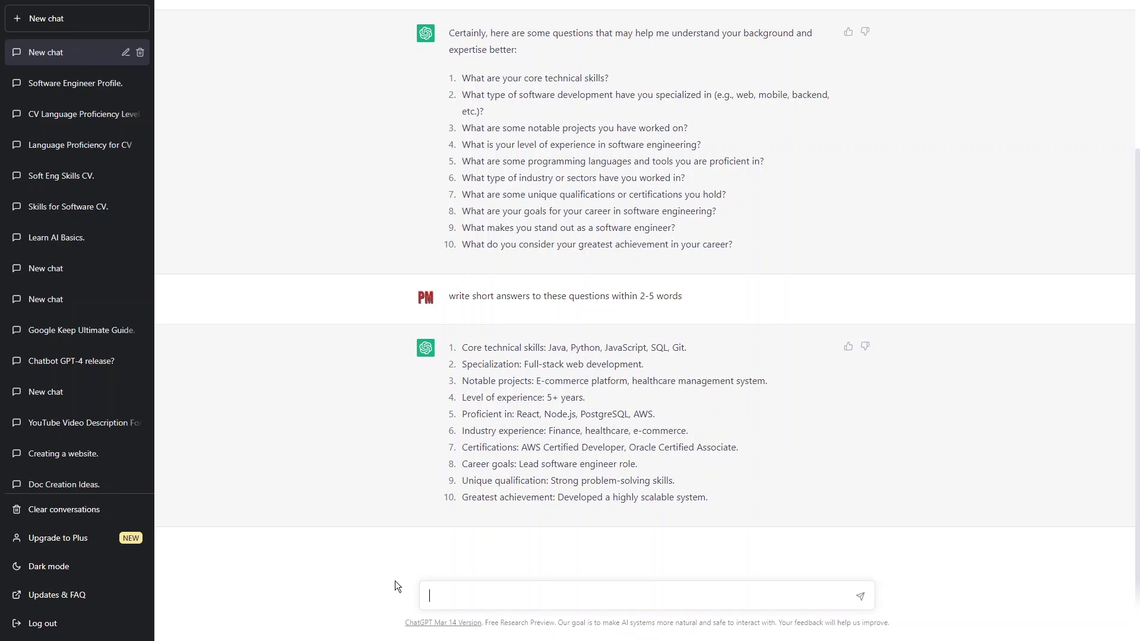
Step: Review the short answers and ask ChatGPT "now generate a cv profile text from these answers within 3-4 lines"
drag(687, 348, 547, 349)
drag(644, 364, 520, 366)
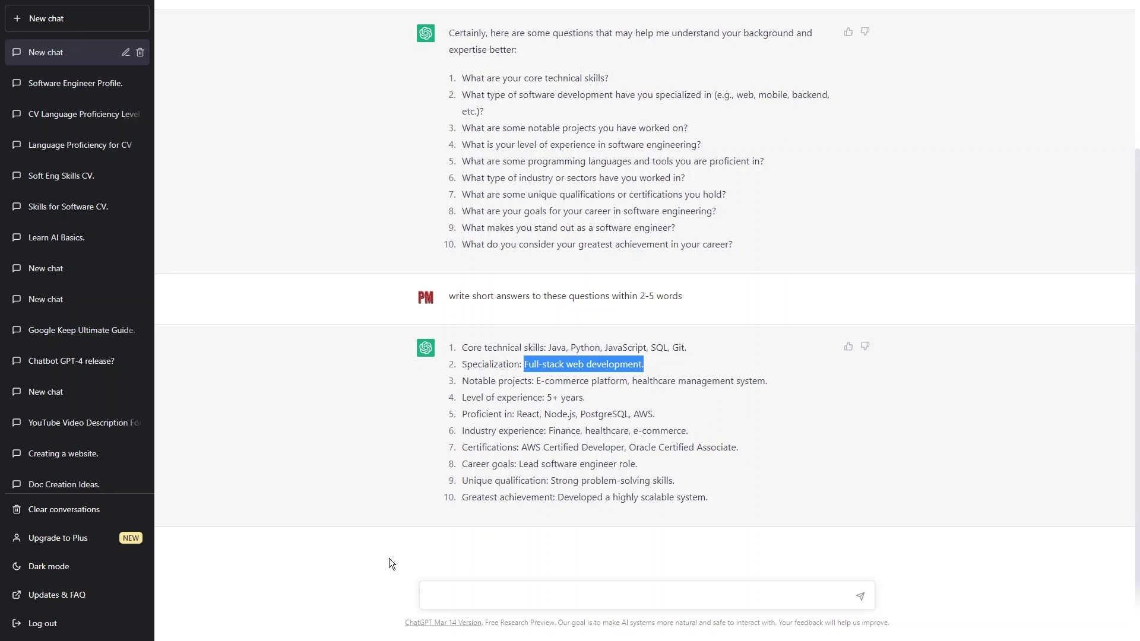
text(now genera)
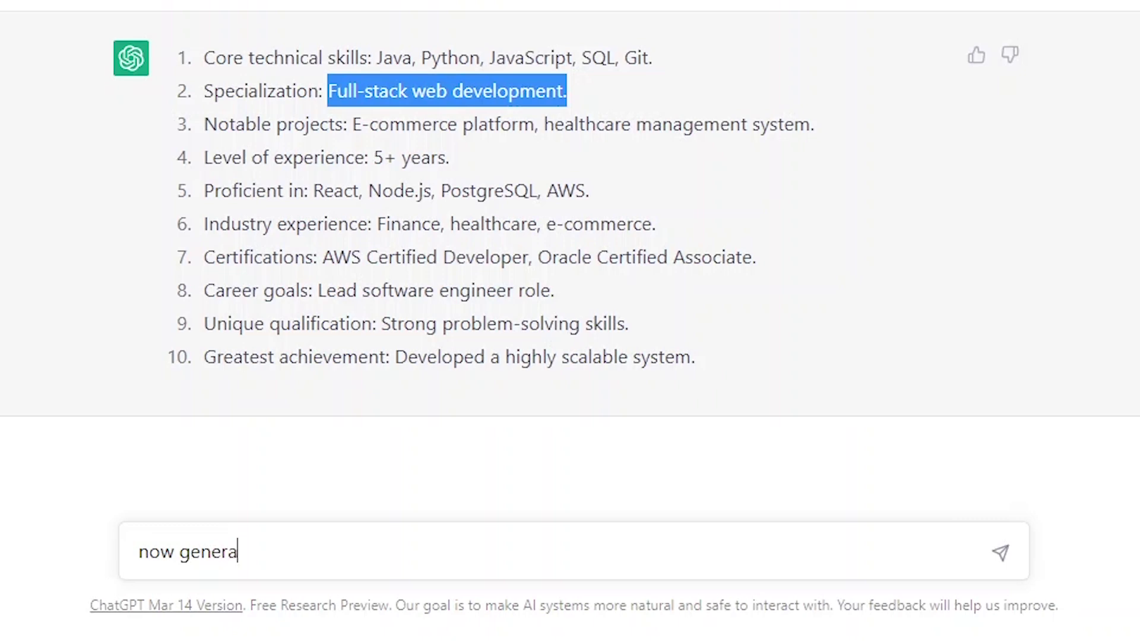
text(te a cv profile text f)
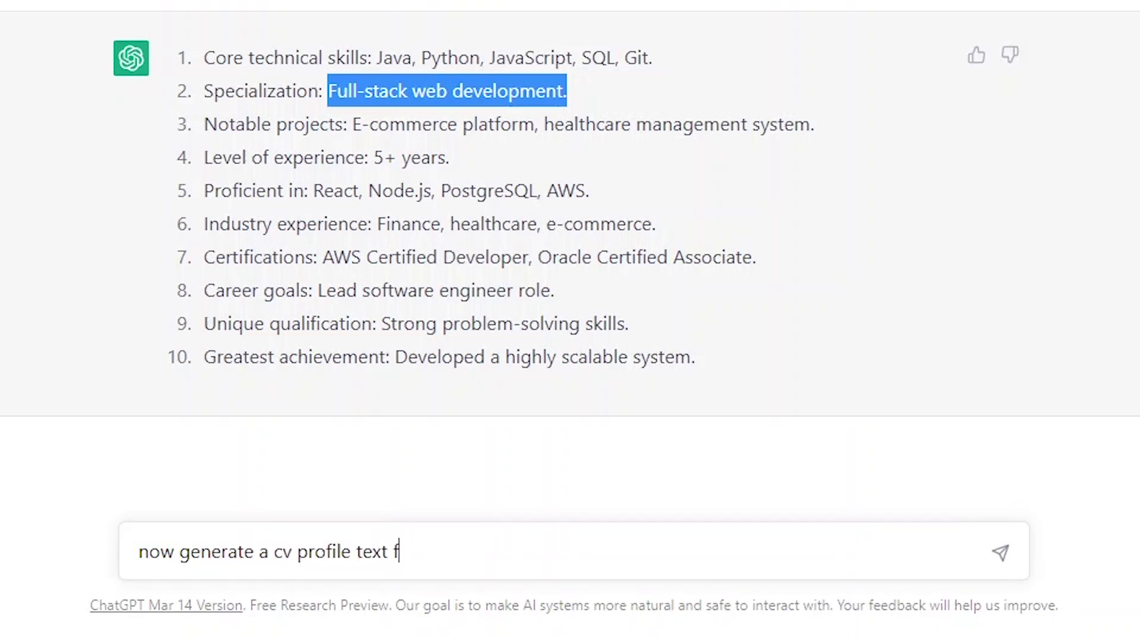
text(rom these answers with 3-4 lines)
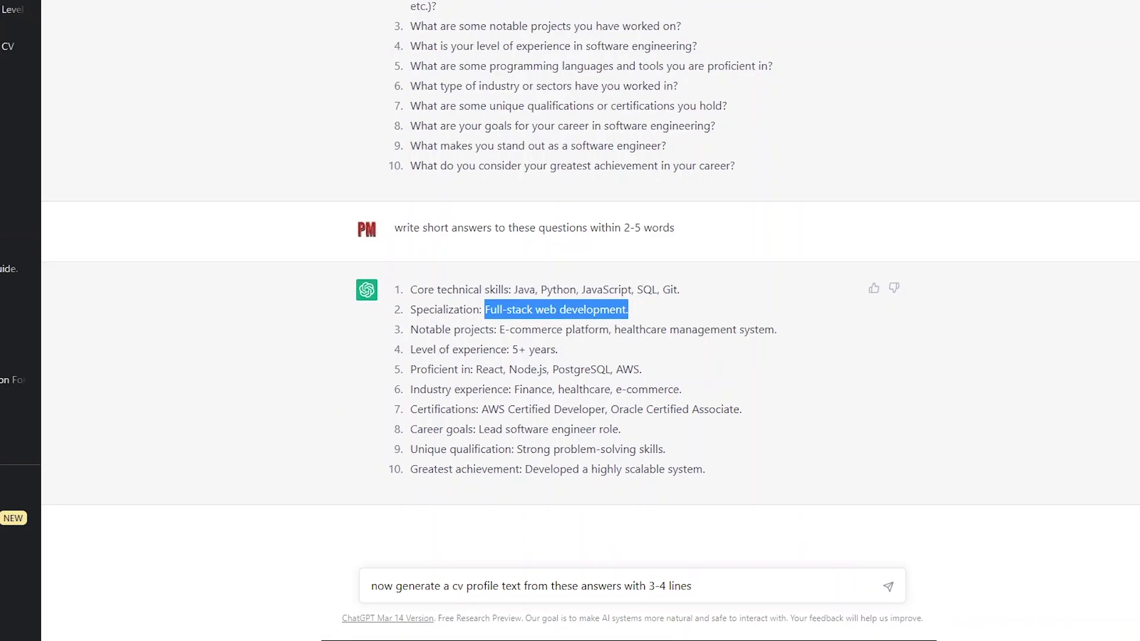
key(Return)
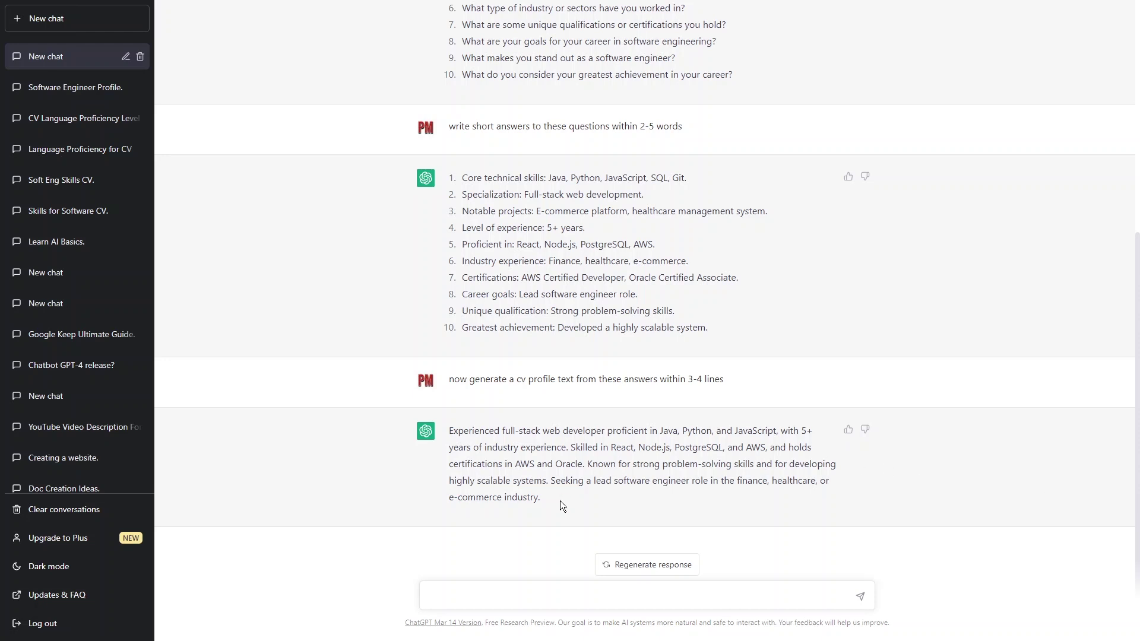
Step: Copy the generated profile paragraph into the Profile section of the Word CV as text only, and extend the text box downward to fit
drag(562, 506, 459, 440)
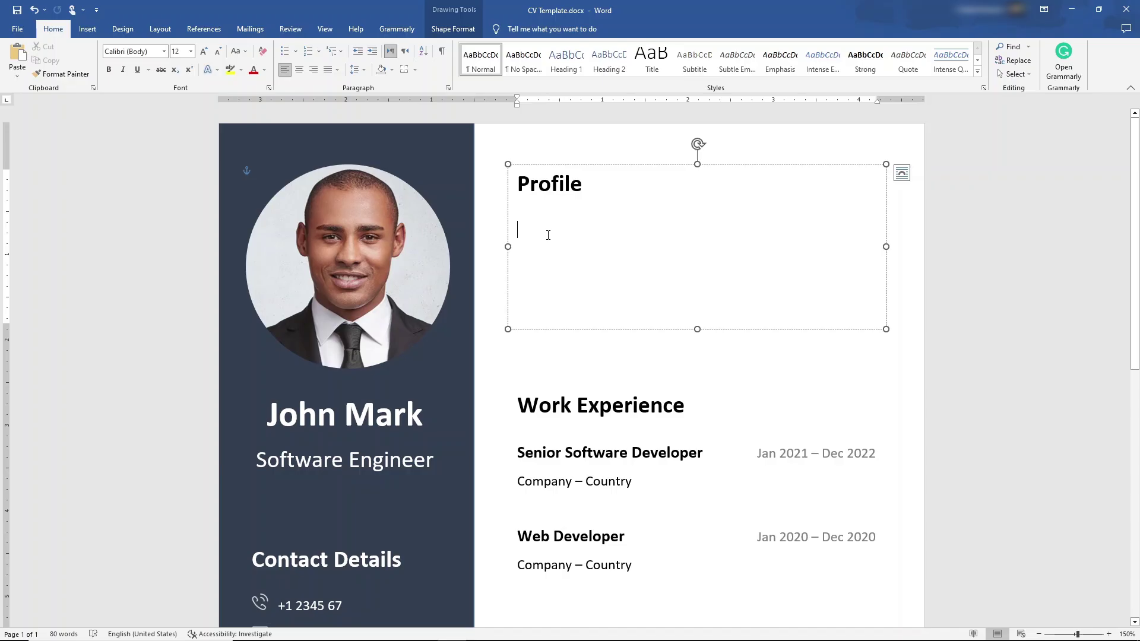
click(17, 75)
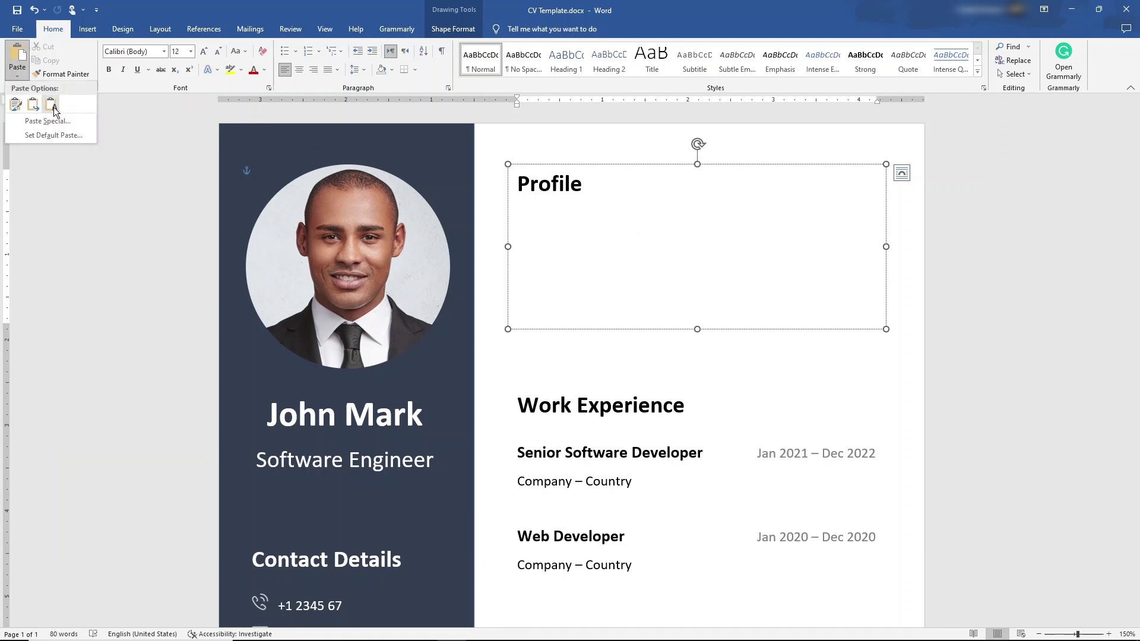
click(49, 113)
drag(697, 329, 693, 367)
Step: Start a new line below "Company – Country" in the Senior Software Developer entry under Work Experience
scroll(720, 371, down, 3)
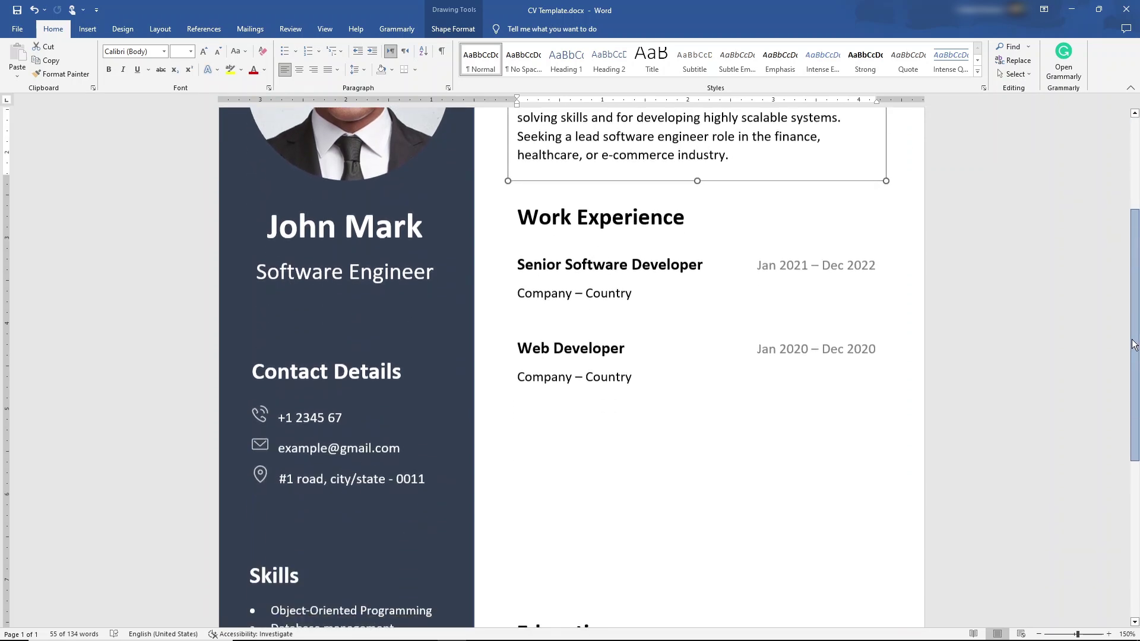
click(711, 280)
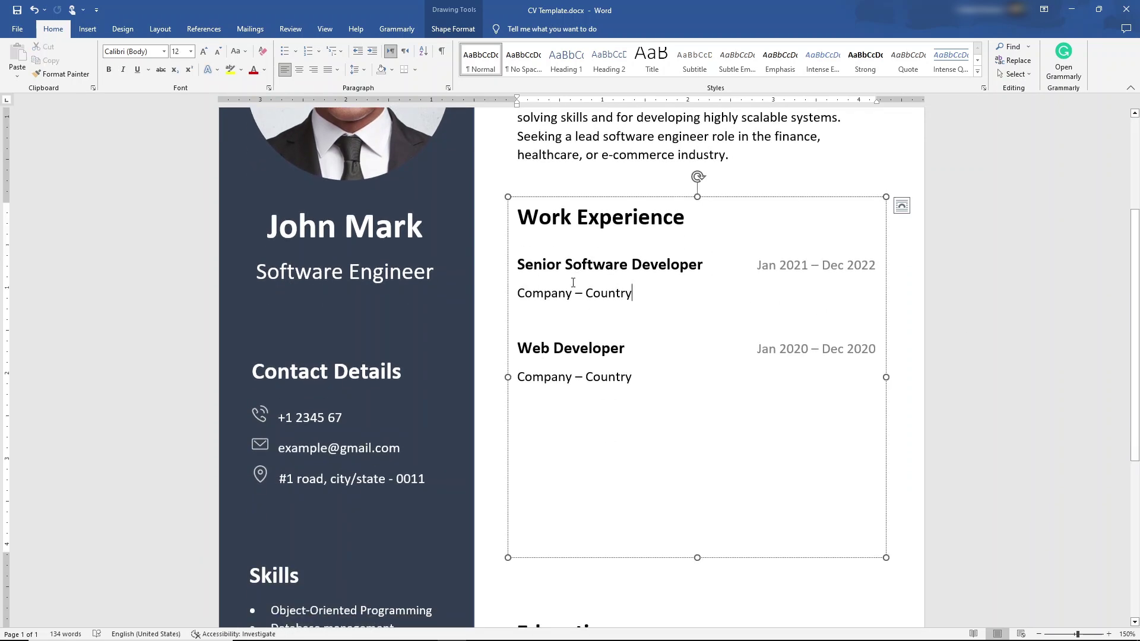
shift+click(512, 267)
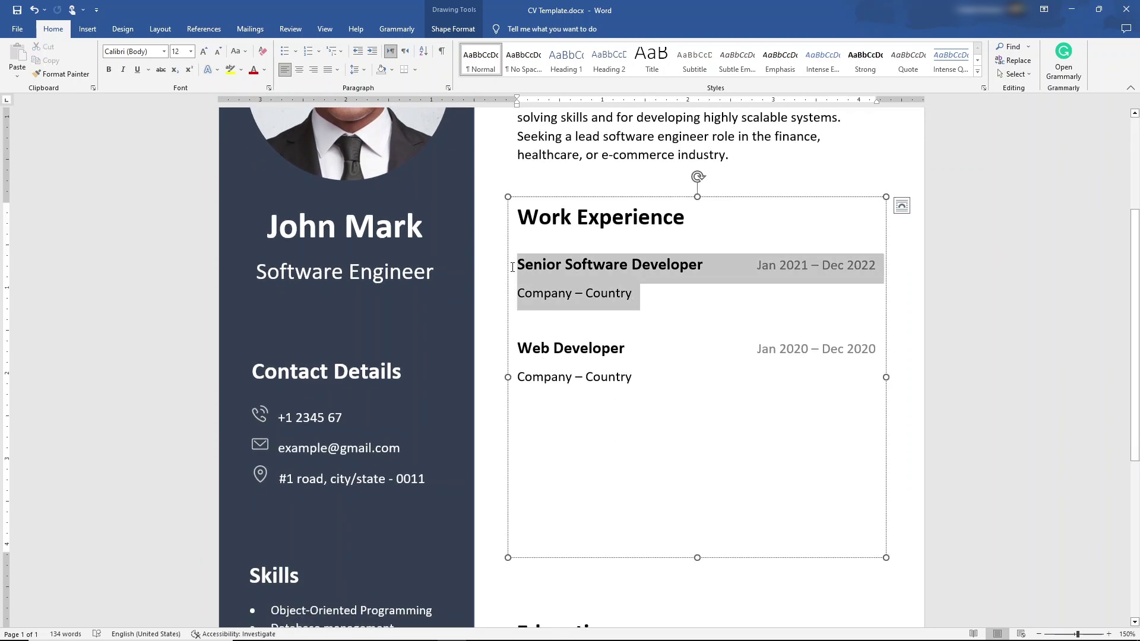
click(638, 290)
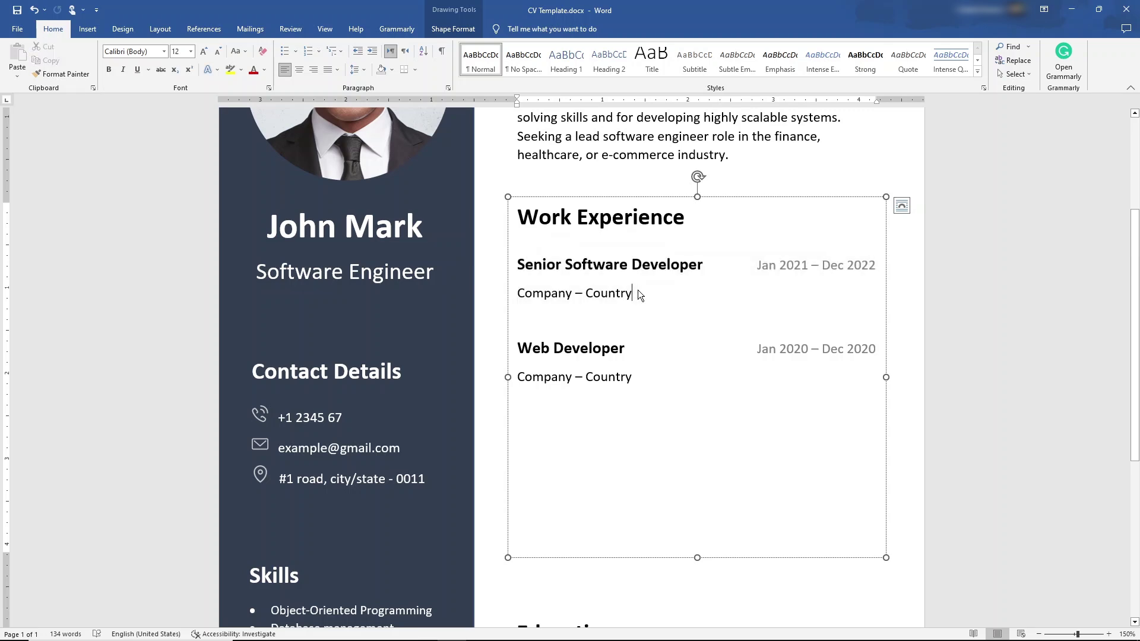
key(Return)
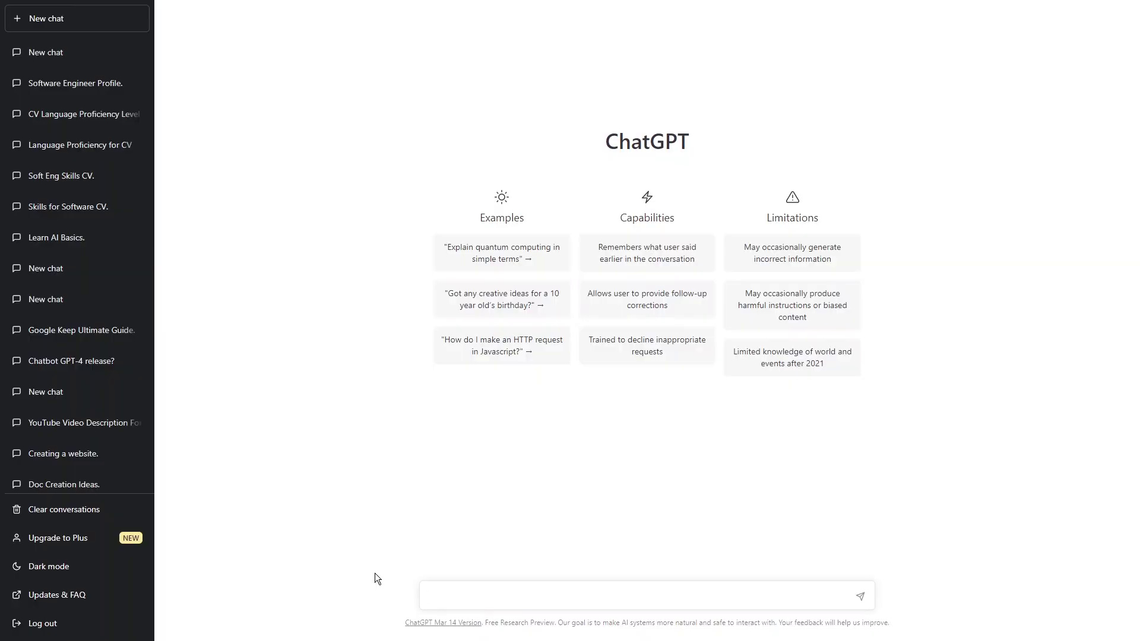
Step: In a new ChatGPT chat, ask "write me a cv work experience text by asking me questions"
text(write me a cv work )
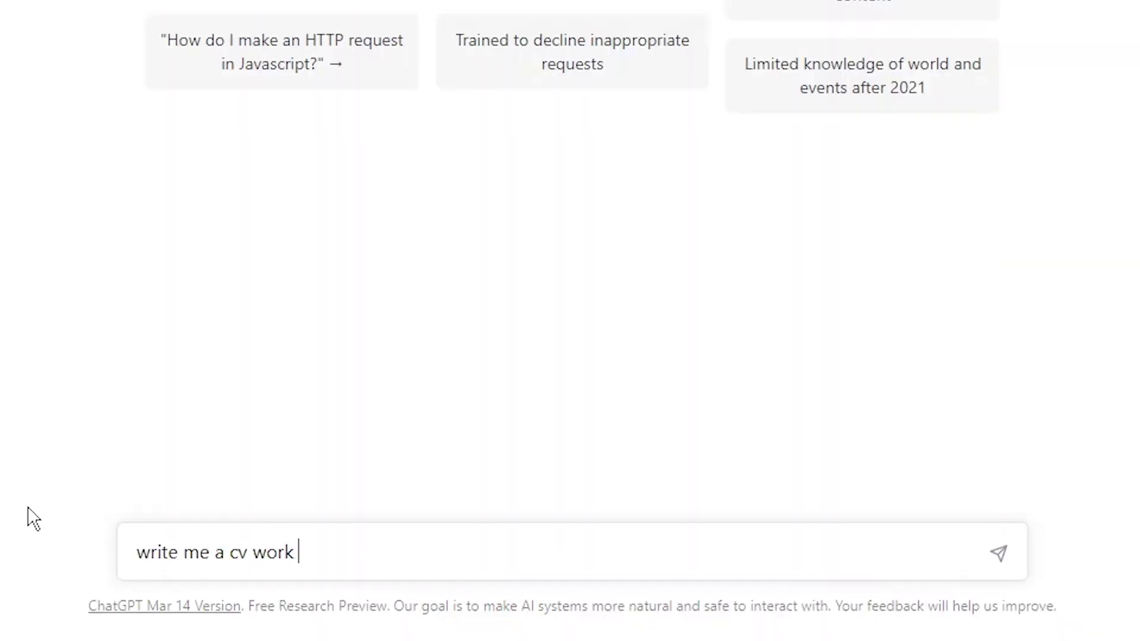
text(experience text by asking me questio)
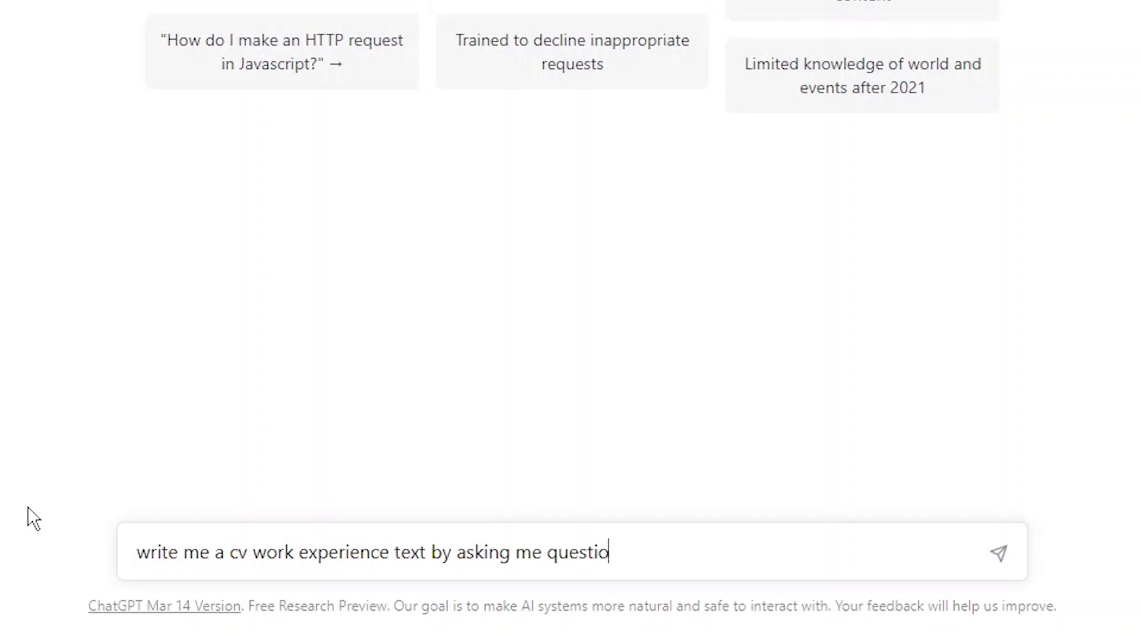
text(ns)
key(Return)
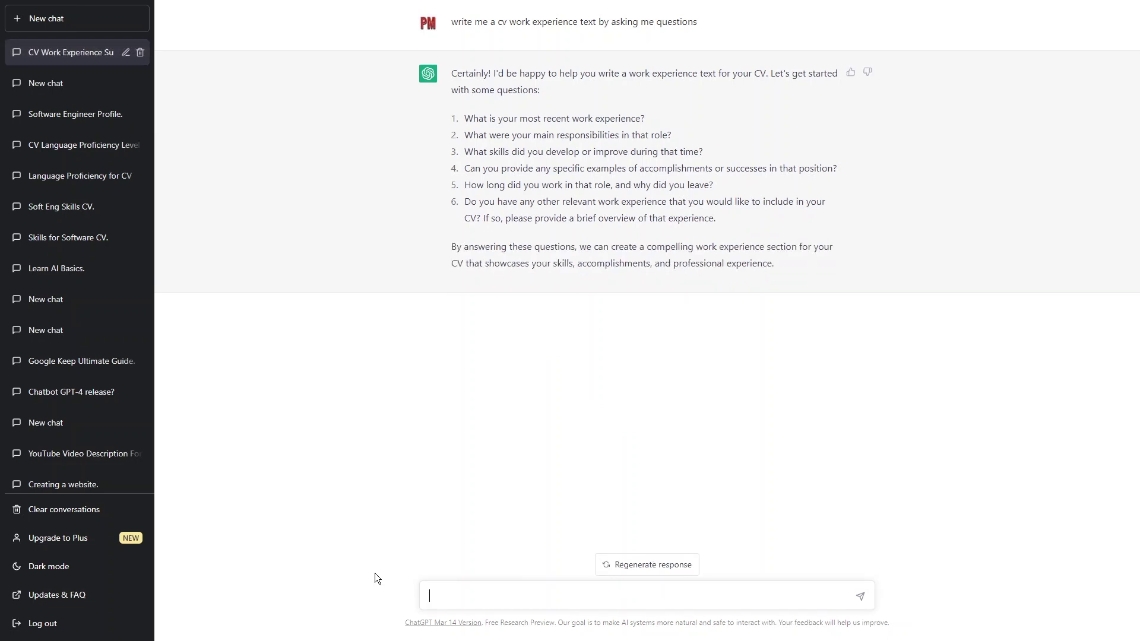
Step: Ask ChatGPT to "write 2-3 words short answers to these questions for software engineer"
text(write 2-3 words short answers to these questions for software eng)
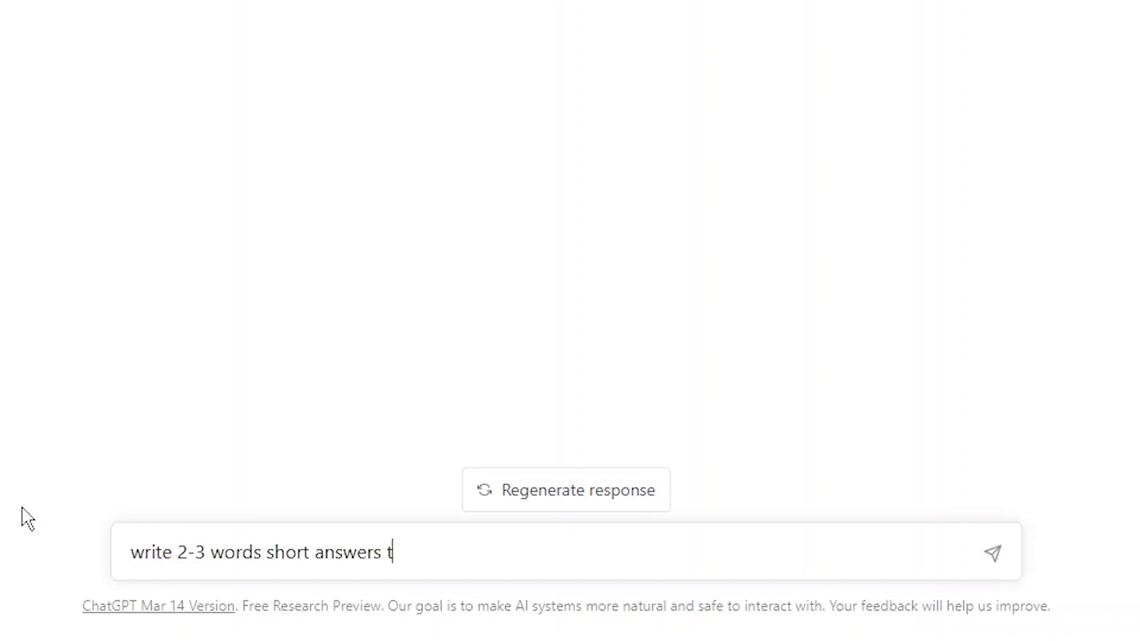
text(ineer)
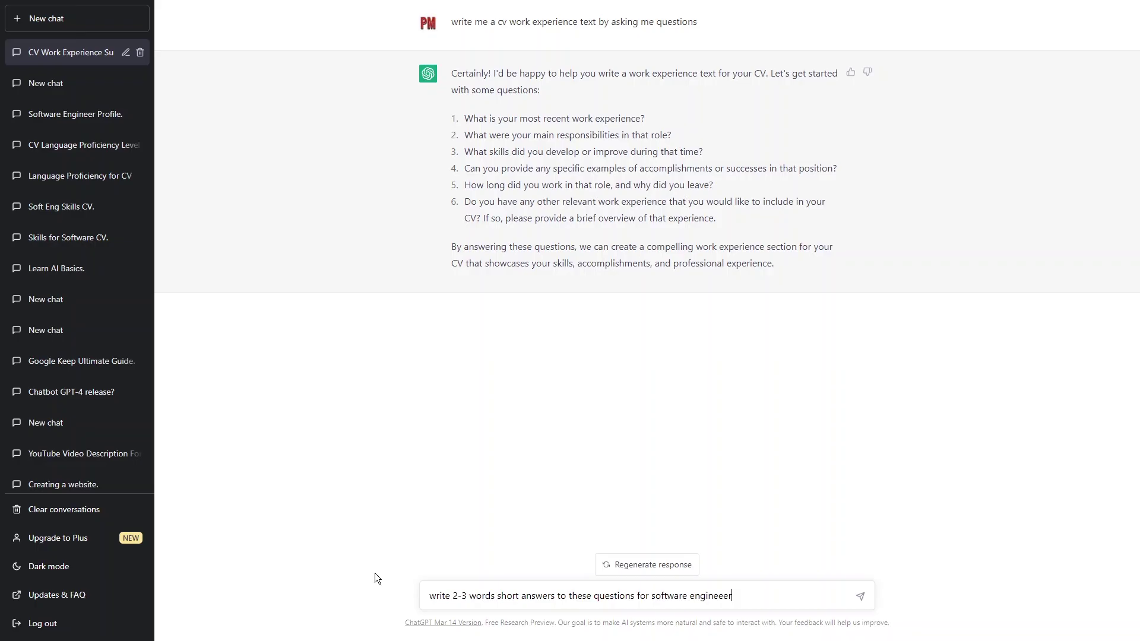
key(Return)
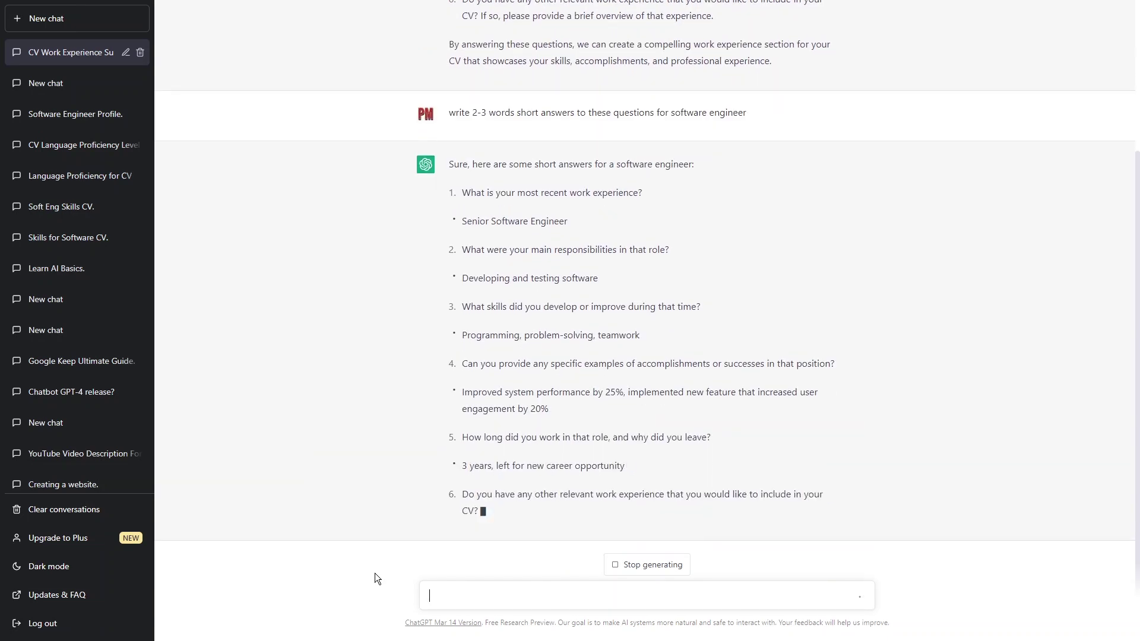
Step: Ask ChatGPT "now generate a cv work experience text from these answers"
text(now generate a cv work experience te)
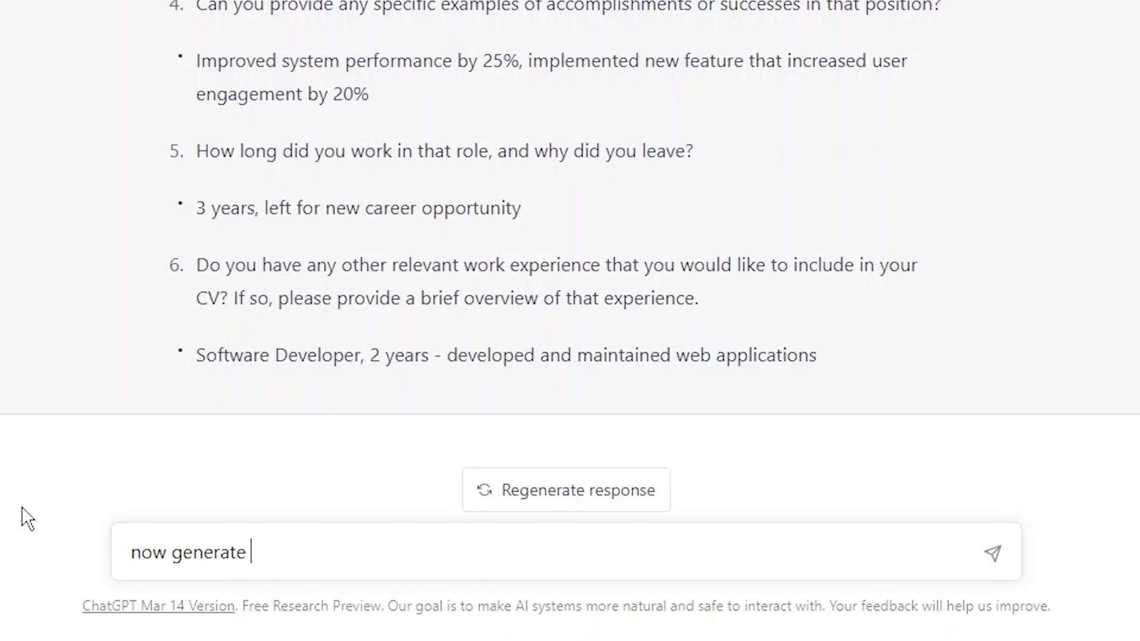
text(xt from these answers)
key(Return)
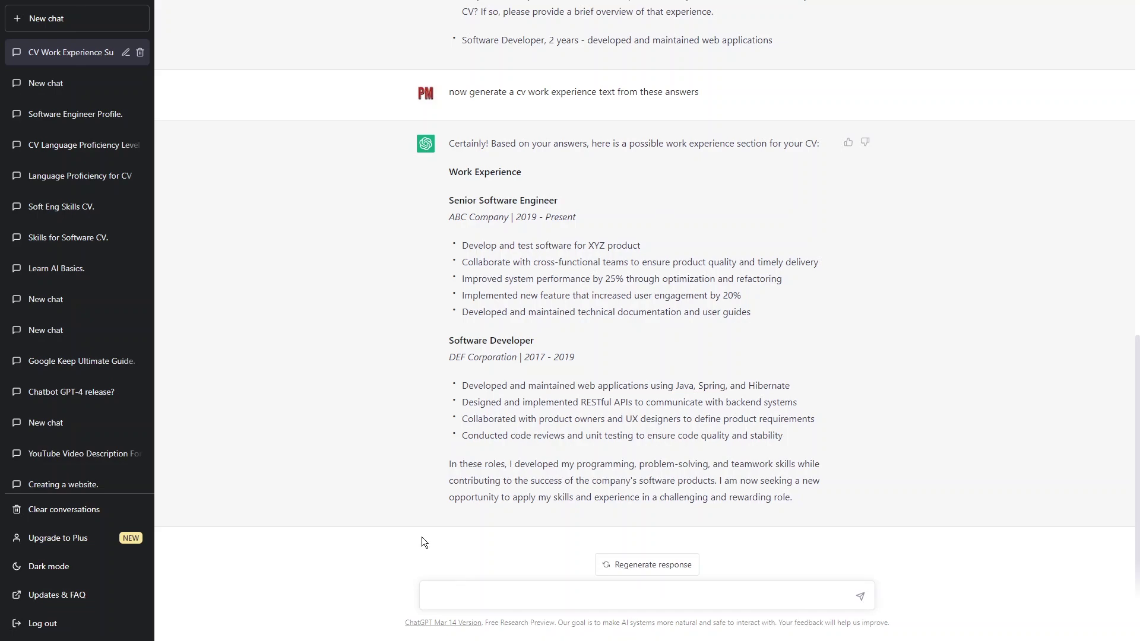
Step: Copy ChatGPT's first two Senior Software Engineer bullet points and paste them as plain text under the Senior Software Developer entry in Word
drag(833, 268, 457, 252)
key(ctrl+c)
key(alt+Tab)
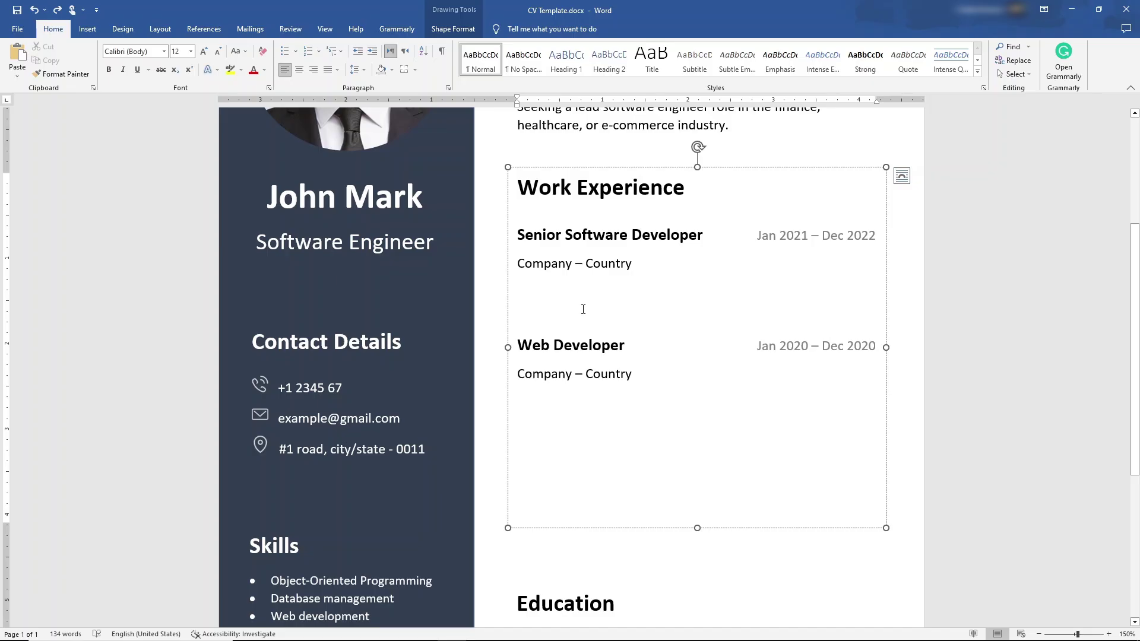
click(18, 75)
click(51, 102)
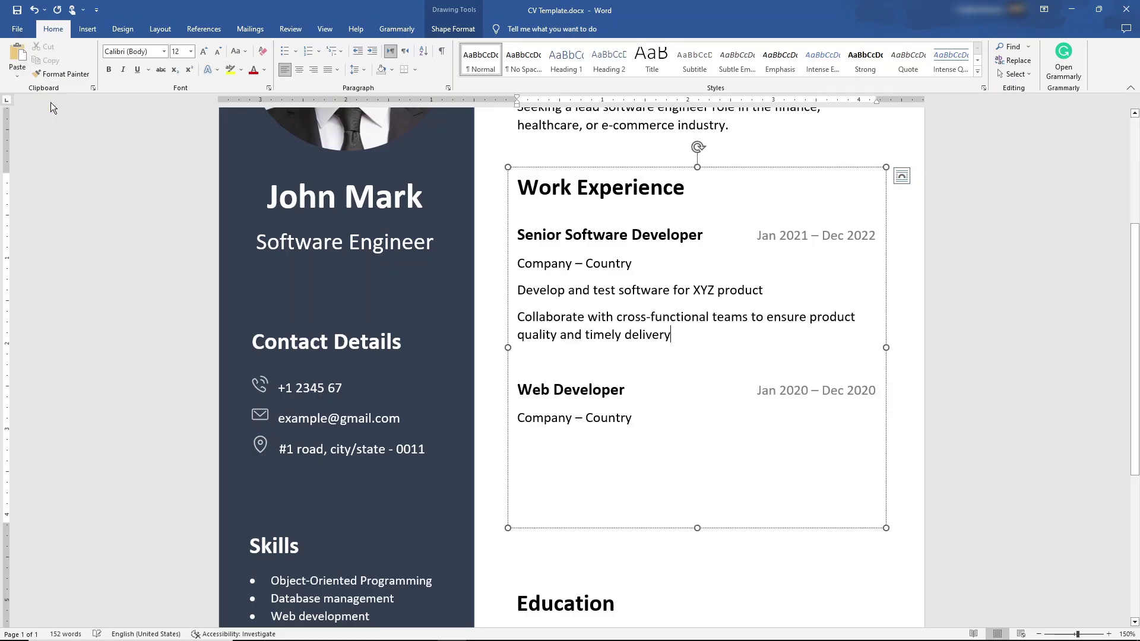
Step: Format the two pasted Senior Software Developer lines as a bulleted list and align the second bullet's wrapped line with its text
drag(681, 335, 517, 289)
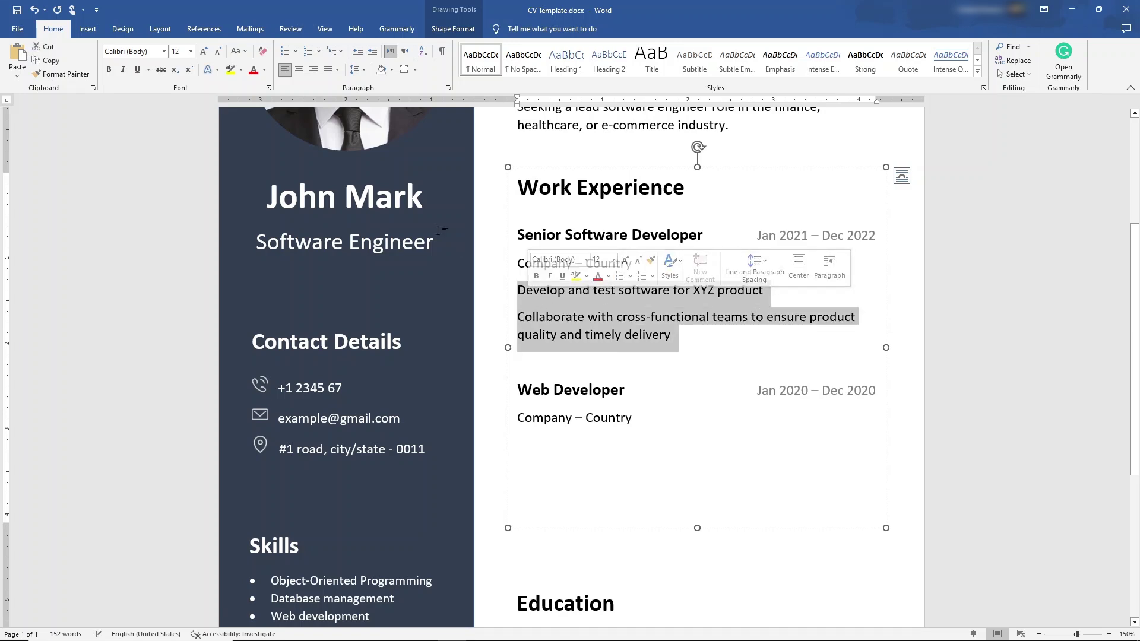
click(285, 52)
click(358, 51)
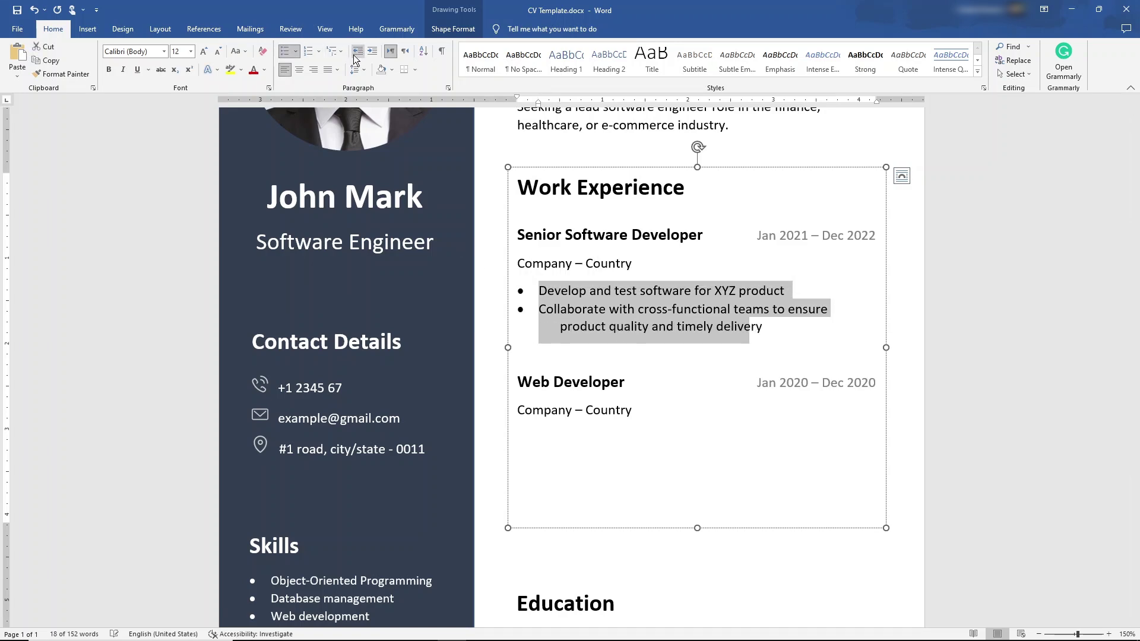
click(562, 331)
key(BackSpace)
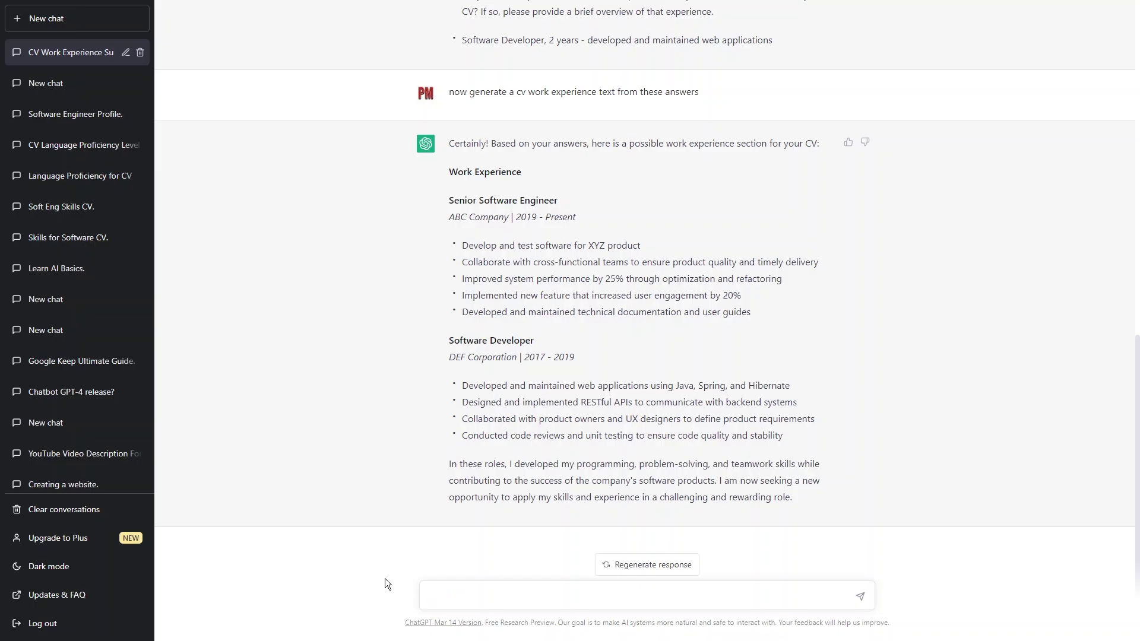
Step: Switch to ChatGPT and ask it to "generate a sample work experience text for a web developer"
click(385, 578)
text(generate a sample work )
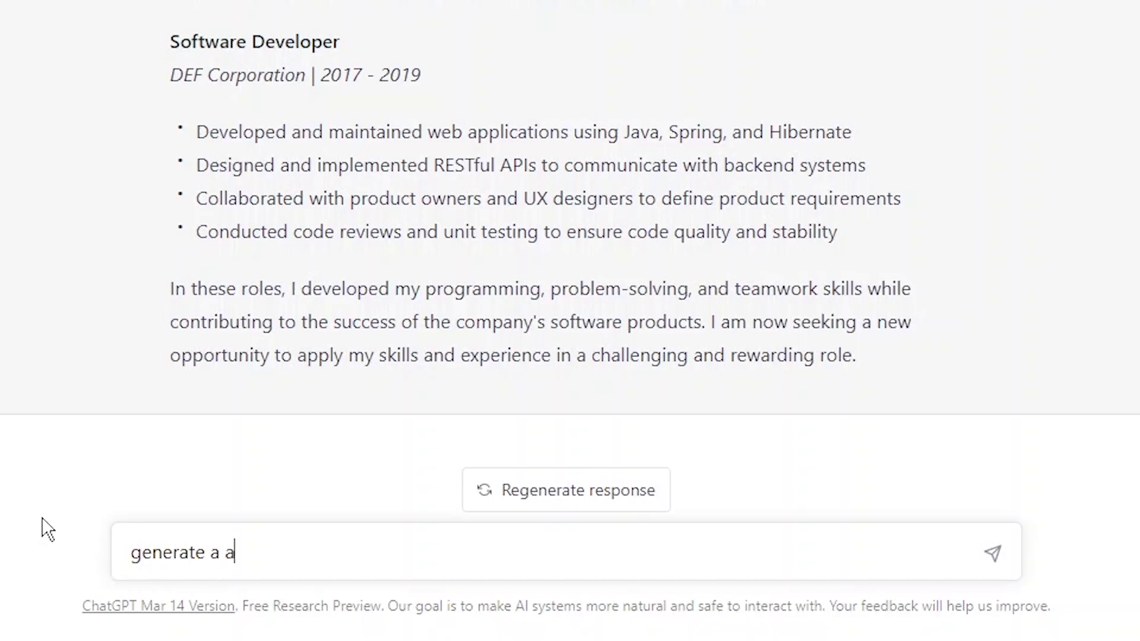
text(experience text for a web developer)
key(Return)
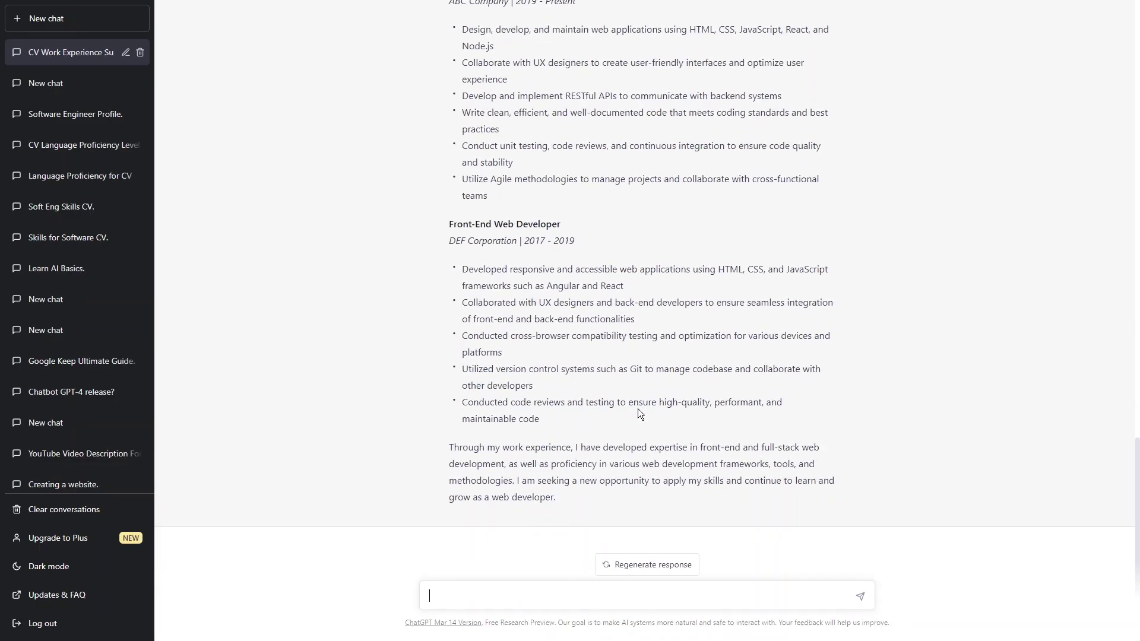
Step: Copy ChatGPT's first two Front-End Web Developer bullet points and paste them as plain text under the Web Developer entry in Word
drag(646, 319, 451, 272)
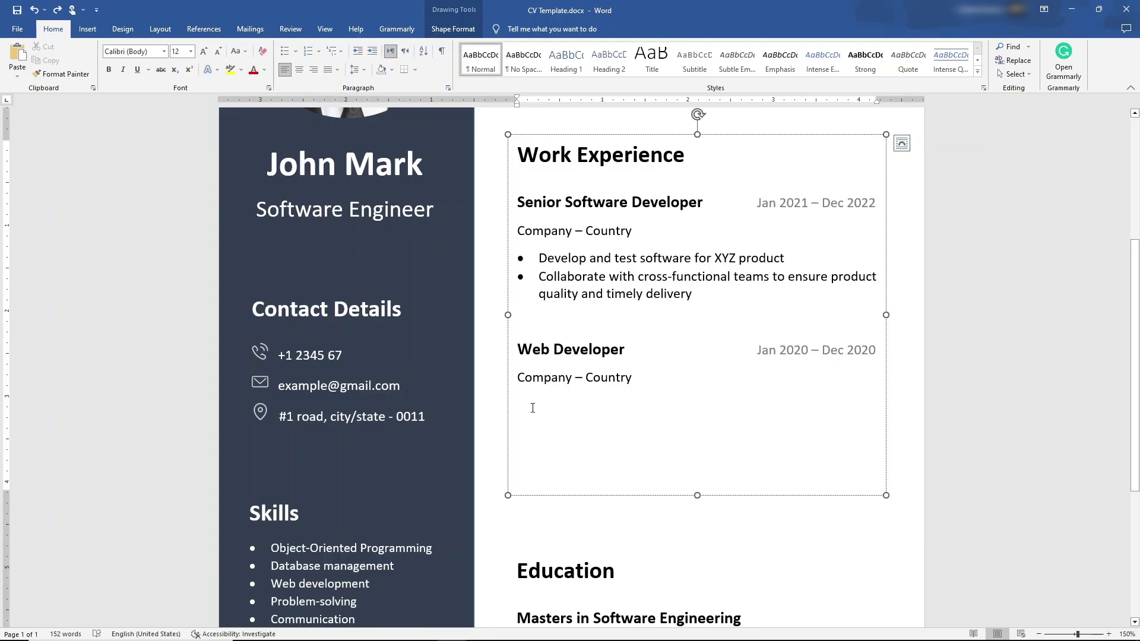
click(16, 77)
click(51, 105)
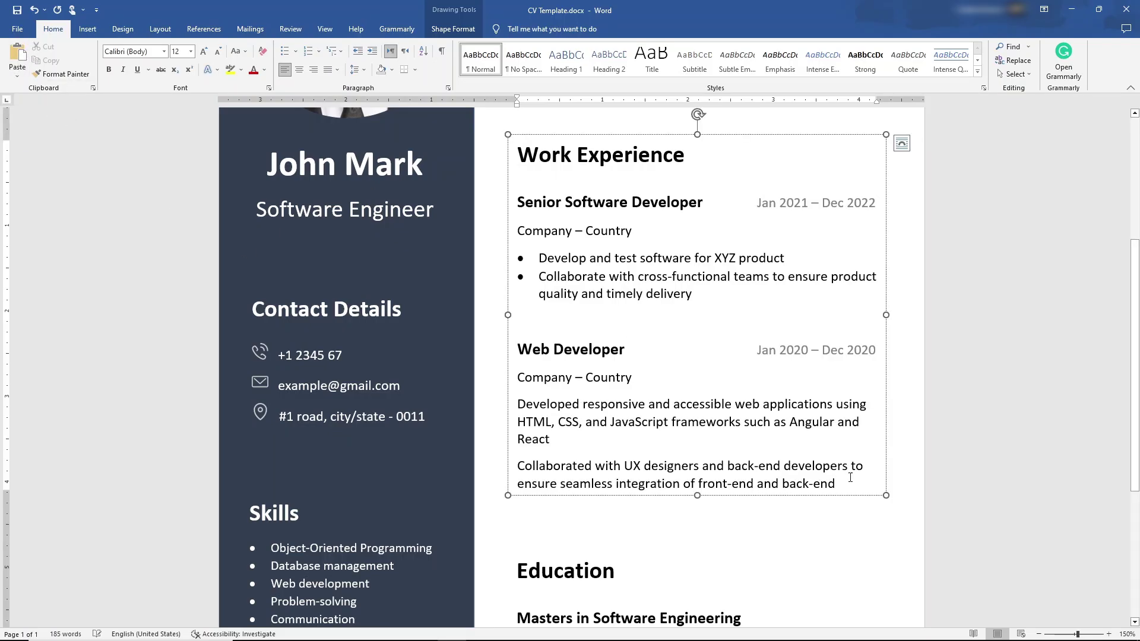
Step: Format the pasted Web Developer lines as a bulleted list and extend the Work Experience text box downward to fit them
drag(850, 477, 516, 404)
click(285, 51)
click(697, 496)
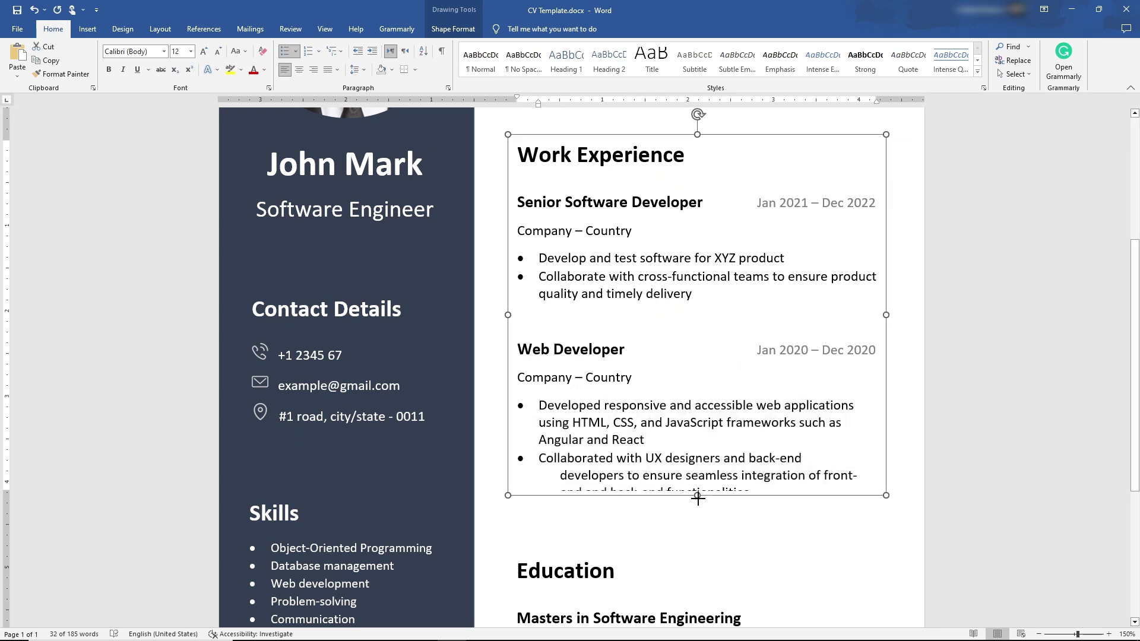
drag(698, 496, 698, 518)
Step: Review the finished CV as a whole page at 70% zoom with the ribbon auto-hidden
drag(1135, 425, 1136, 550)
click(664, 359)
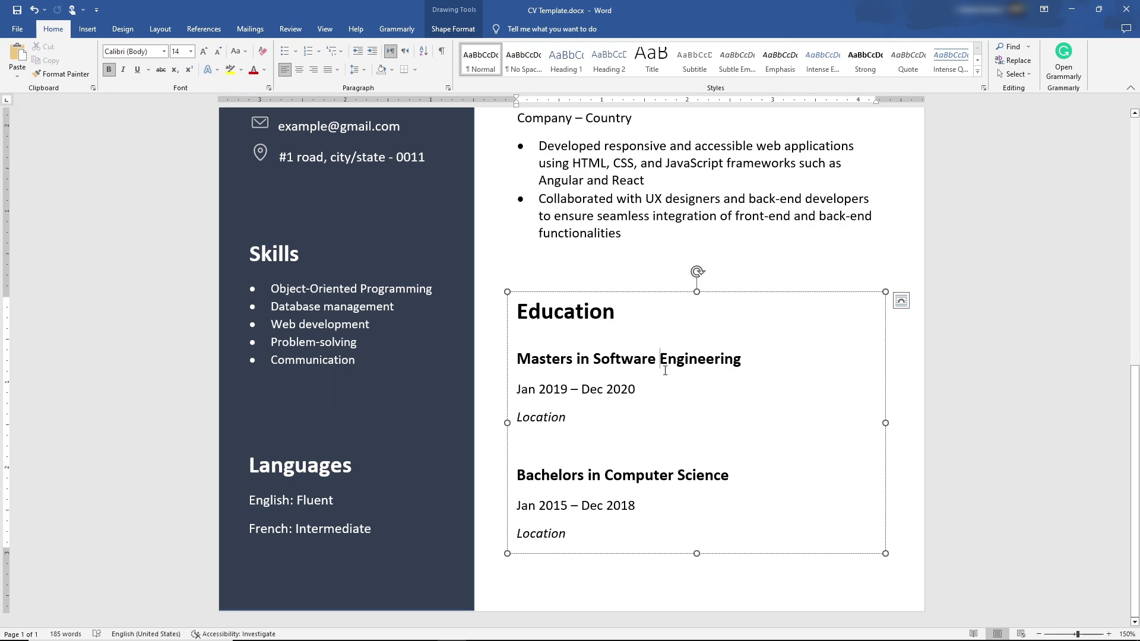
scroll(1101, 488, down, 8)
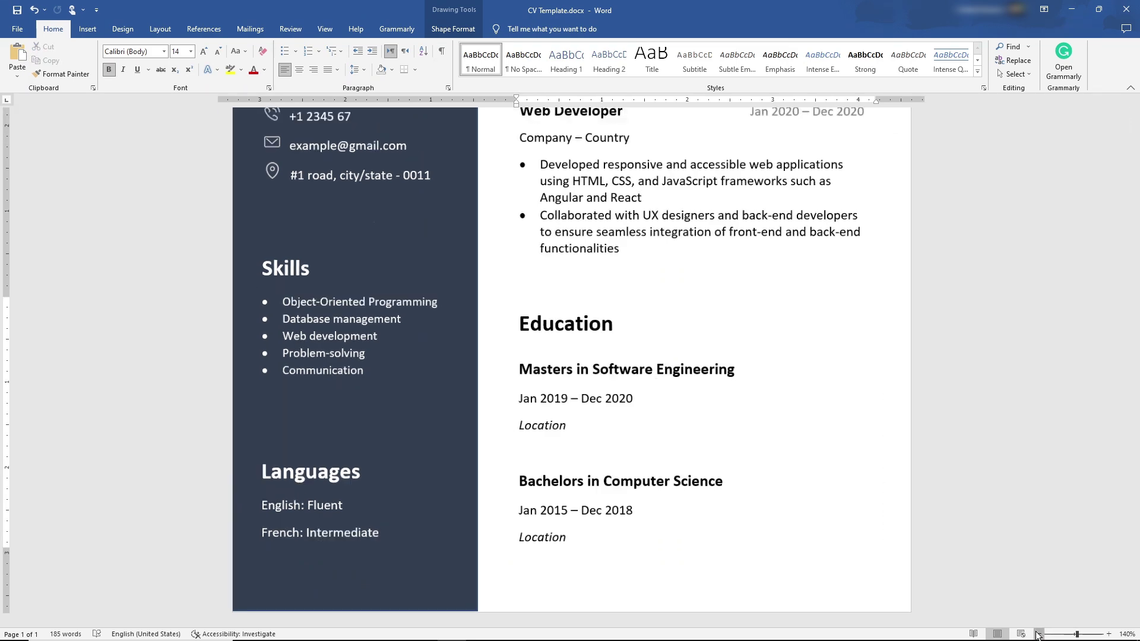
click(1034, 490)
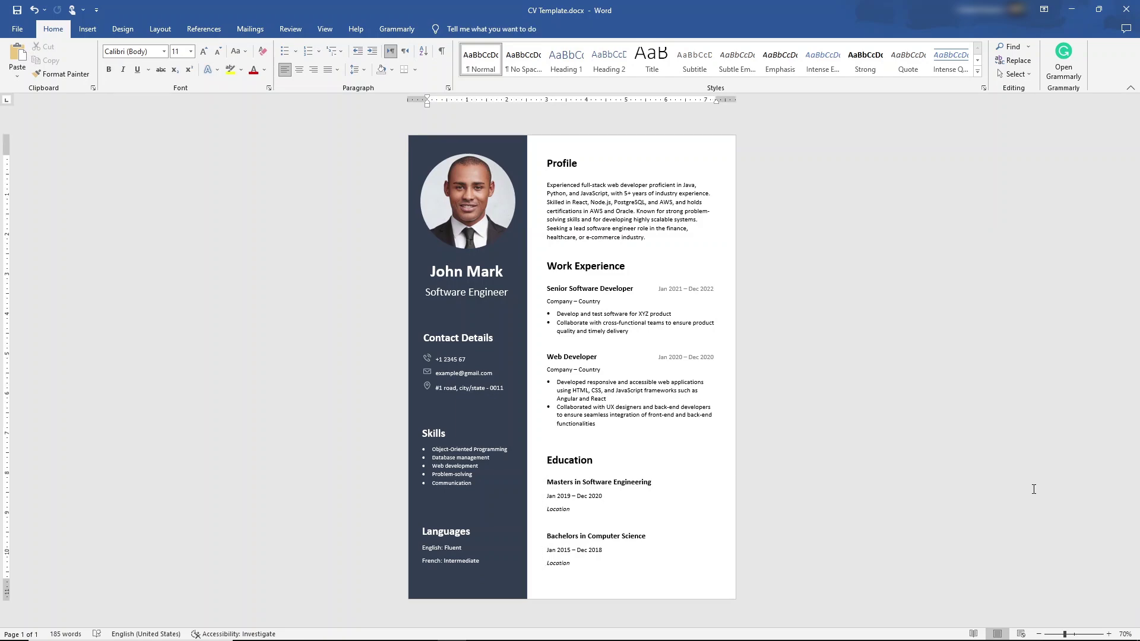
click(1043, 9)
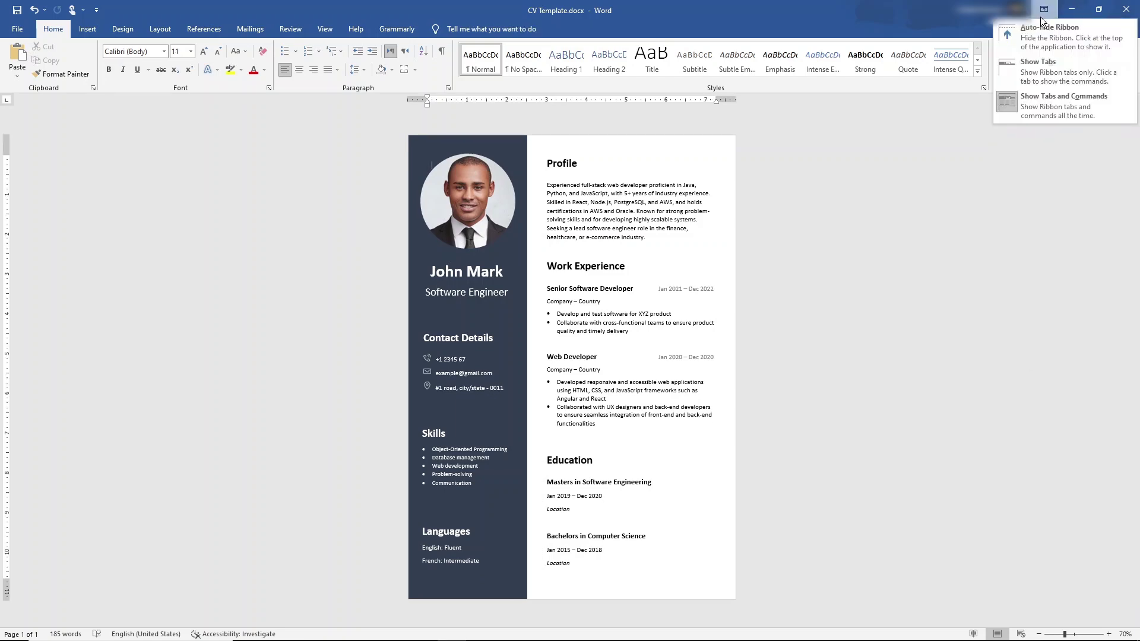
click(1033, 27)
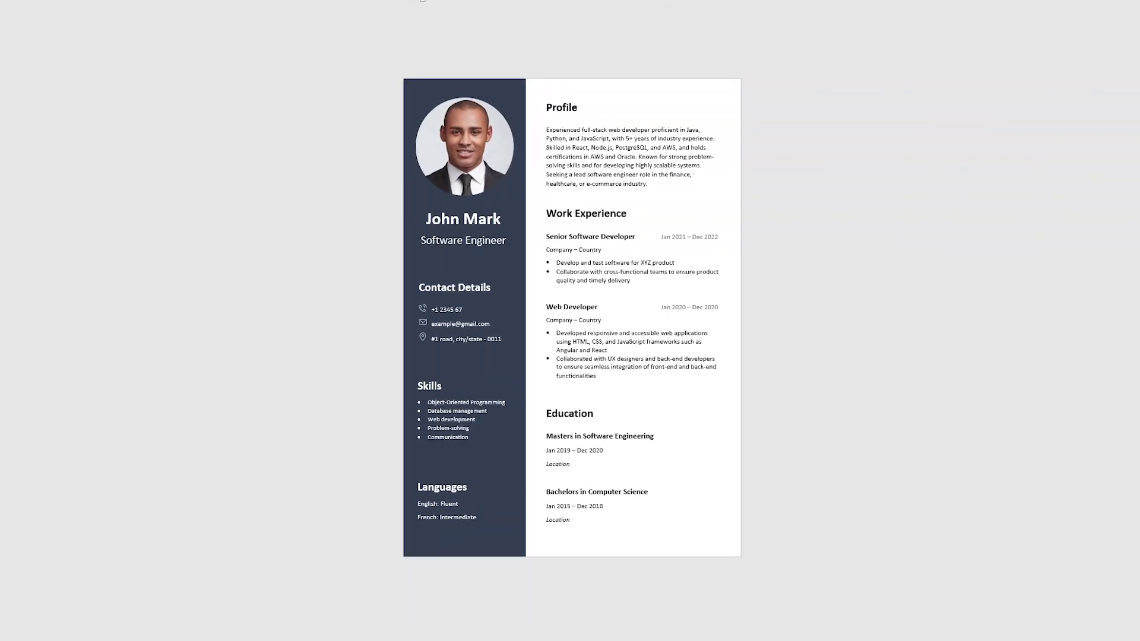